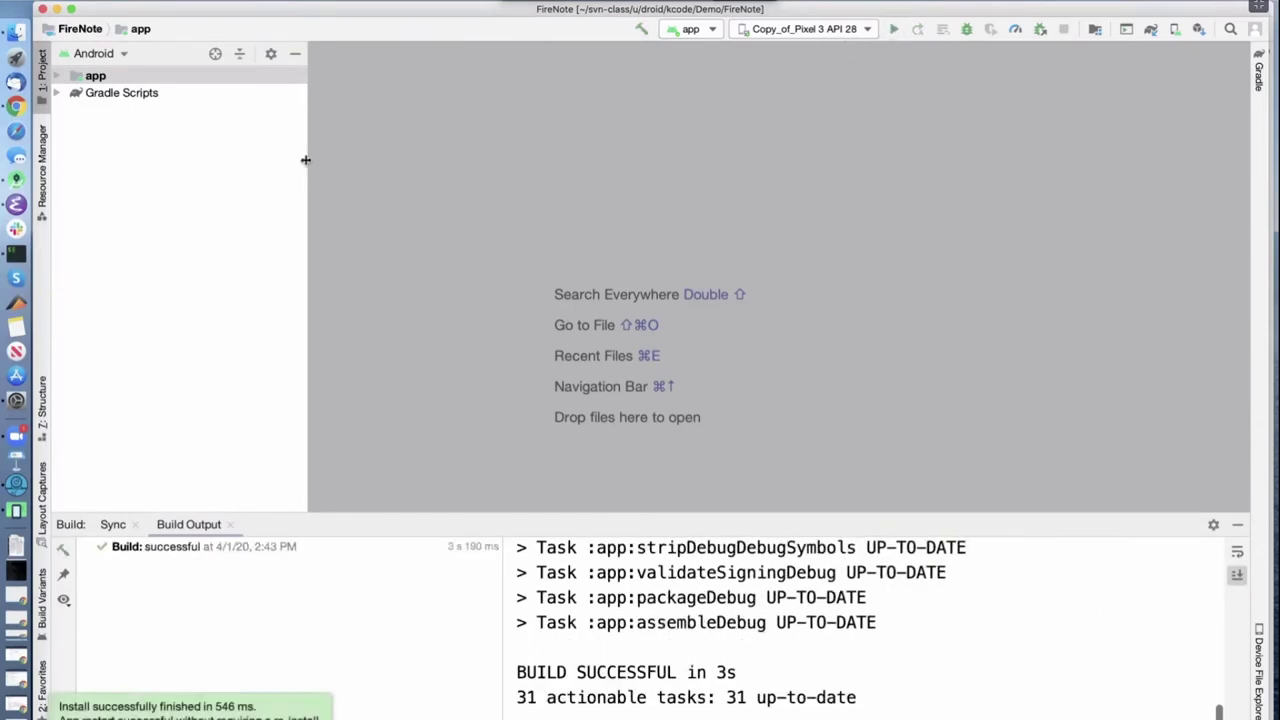
# Drag the Project pane border left to make the file tree narrower
pyautogui.moveTo(306, 157); pyautogui.dragTo(257, 159)
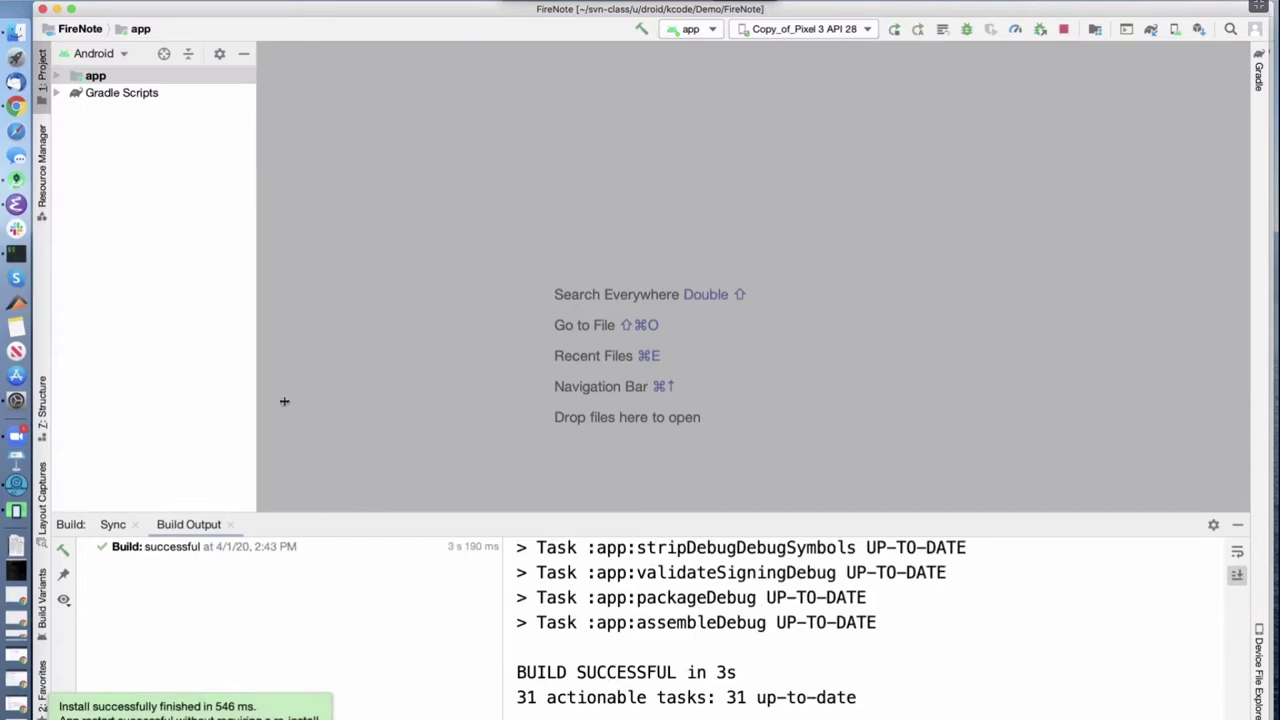
# Bring the emulator running FireNote to the front and enlarge its window
pyautogui.click(15, 512)
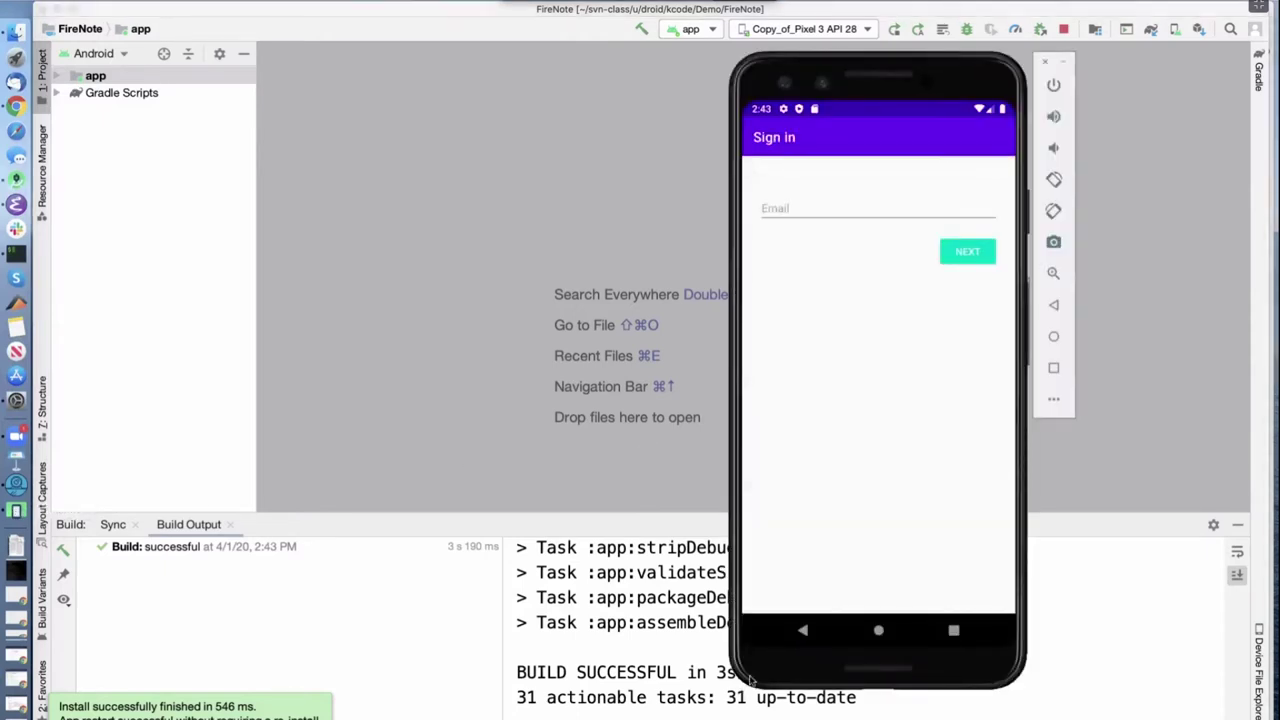
pyautogui.moveTo(738, 676); pyautogui.dragTo(697, 697)
pyautogui.click(15, 512)
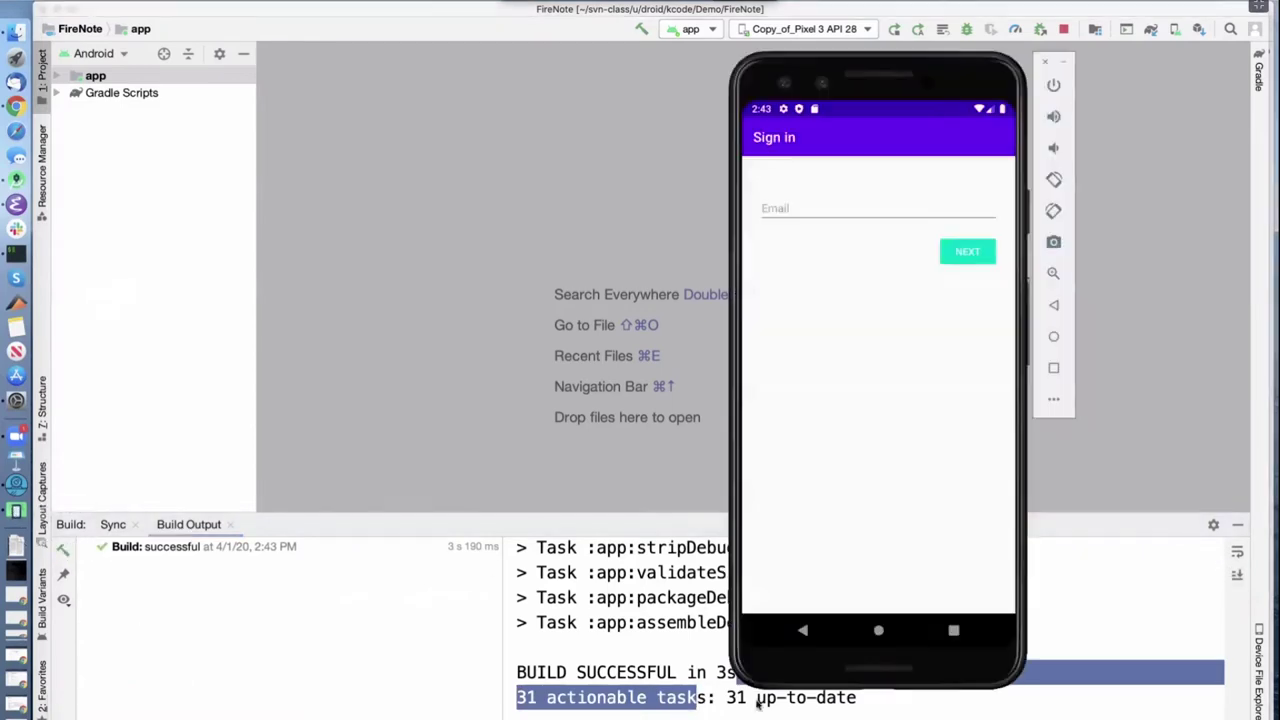
pyautogui.press('super+shift+4')
pyautogui.press('space')
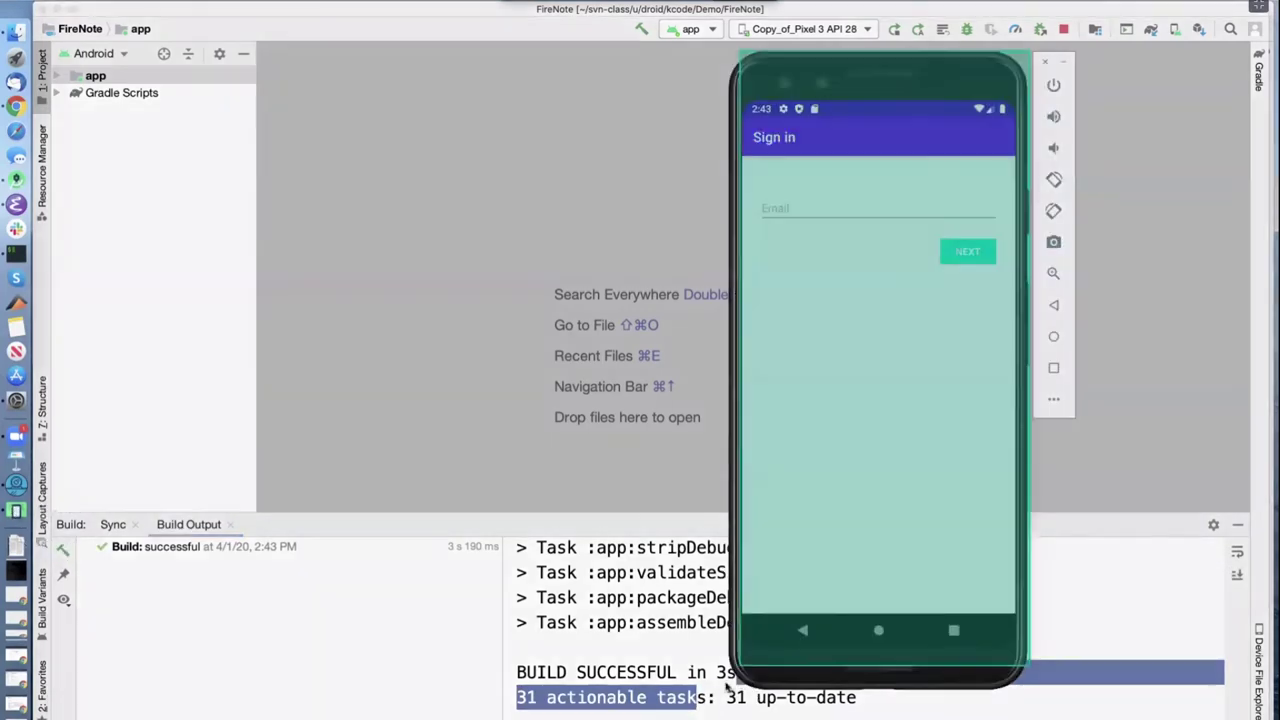
pyautogui.click(905, 492)
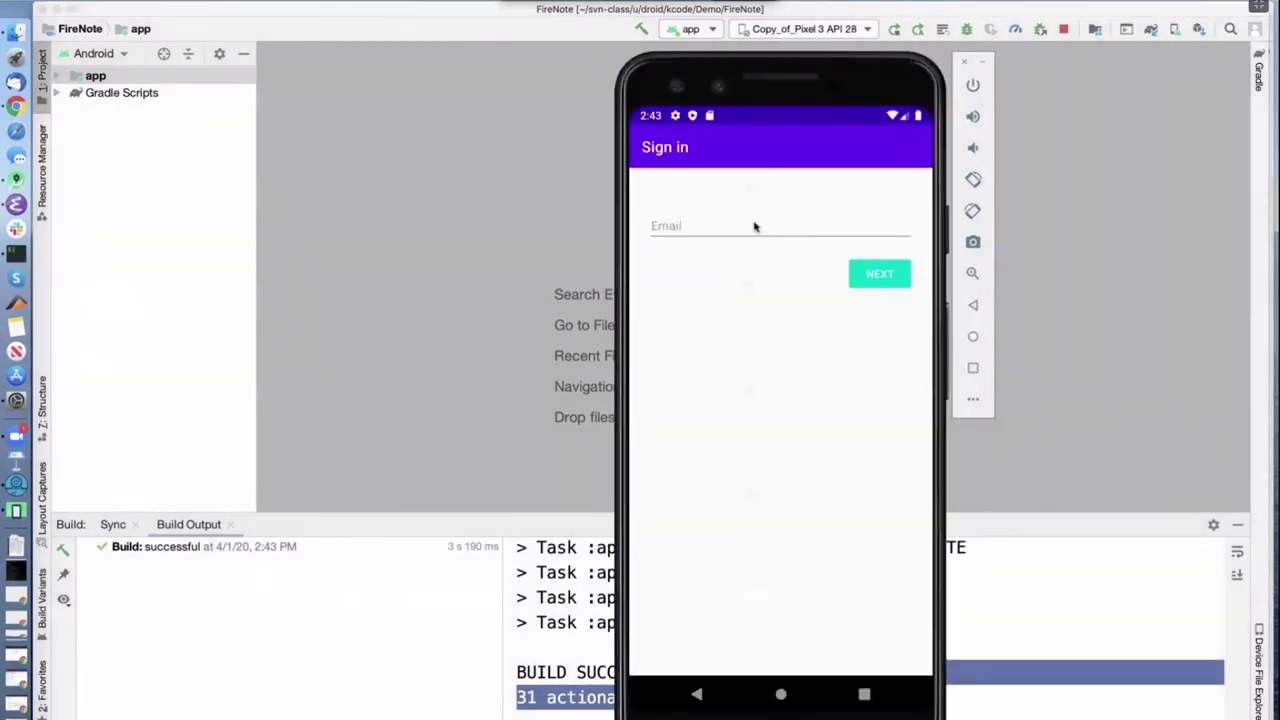
# Enter the account's e-mail address on the sign-in screen and submit it with NEXT
pyautogui.click(737, 228)
pyautogui.write('fa')
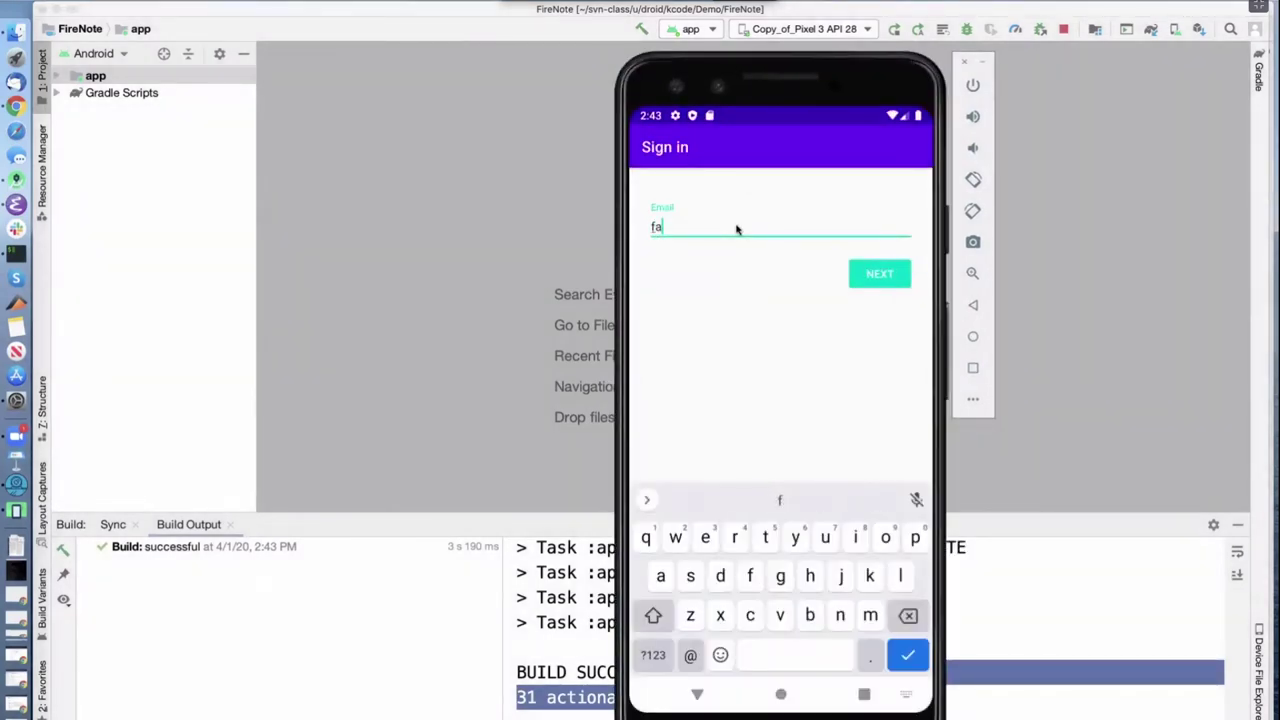
pyautogui.write('ke@ex')
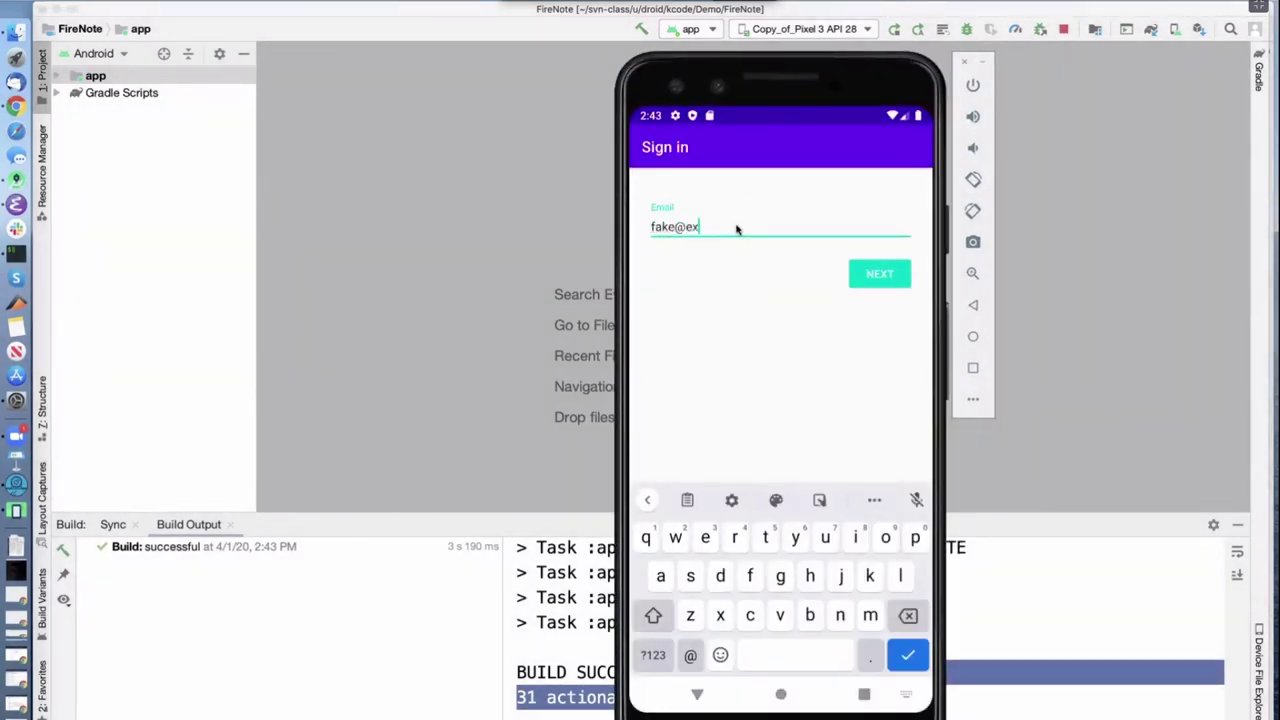
pyautogui.write('a')
pyautogui.press('BackSpace')
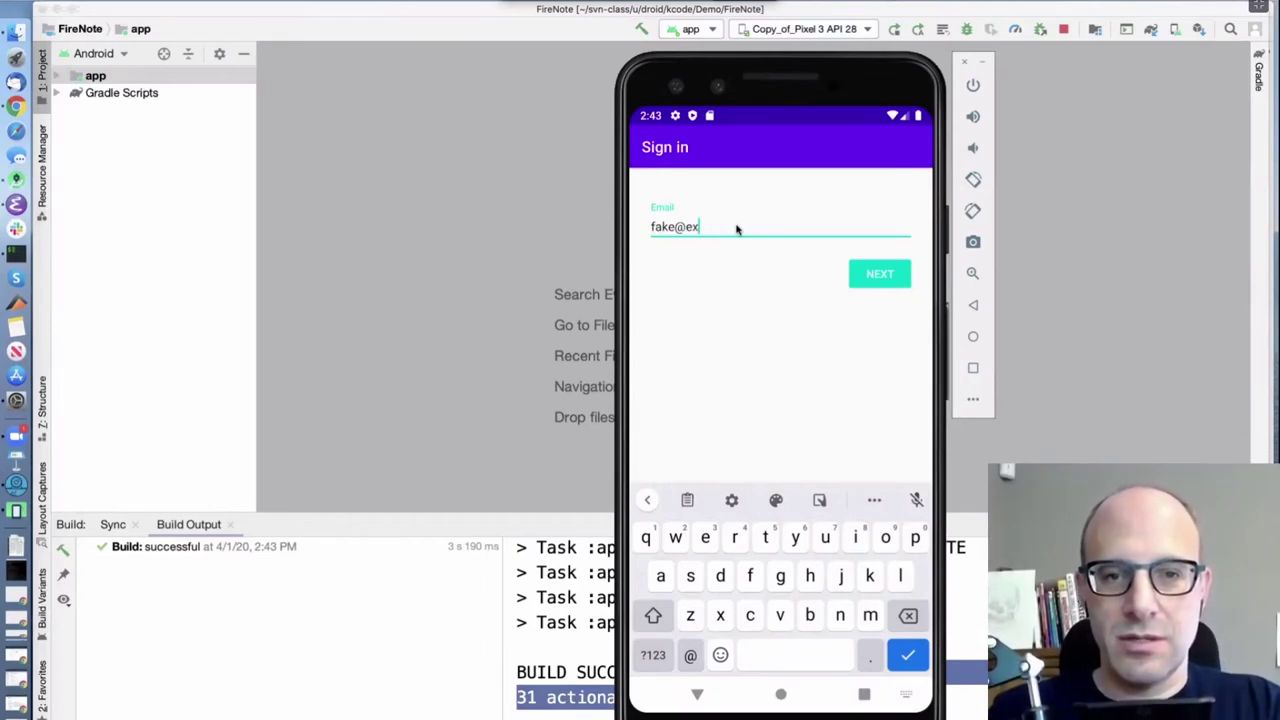
pyautogui.write('ample.com')
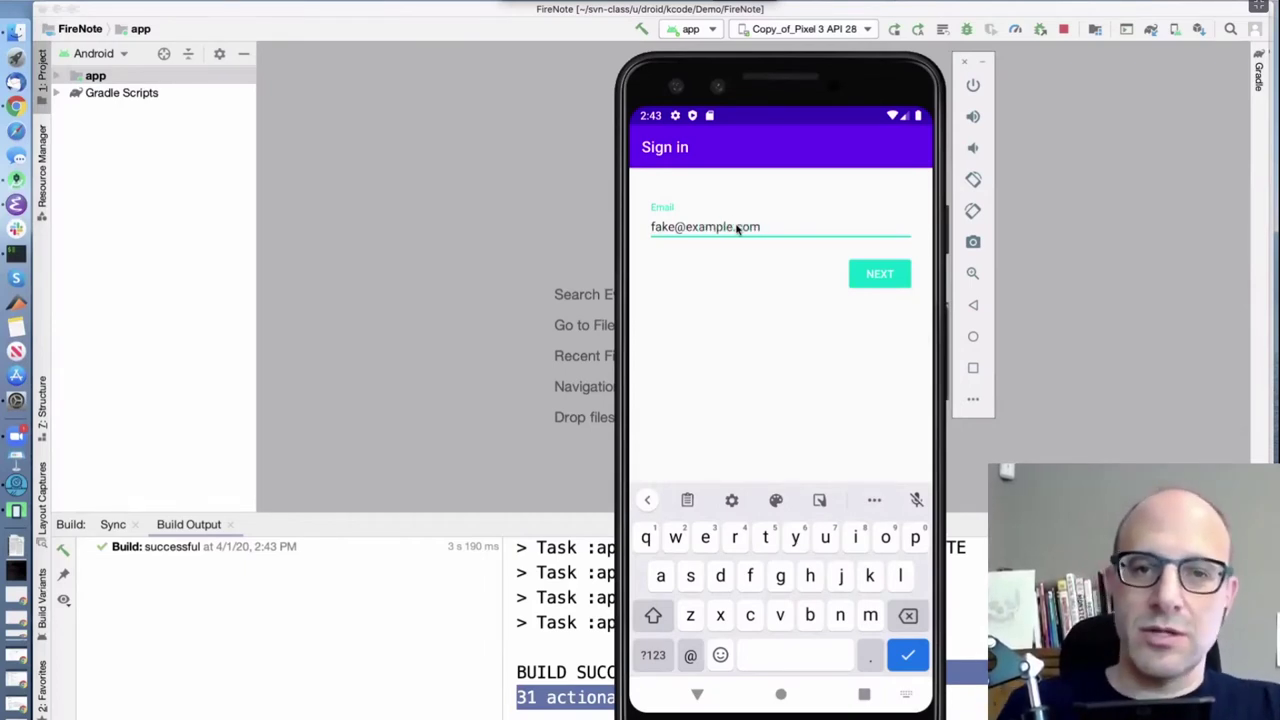
pyautogui.click(881, 279)
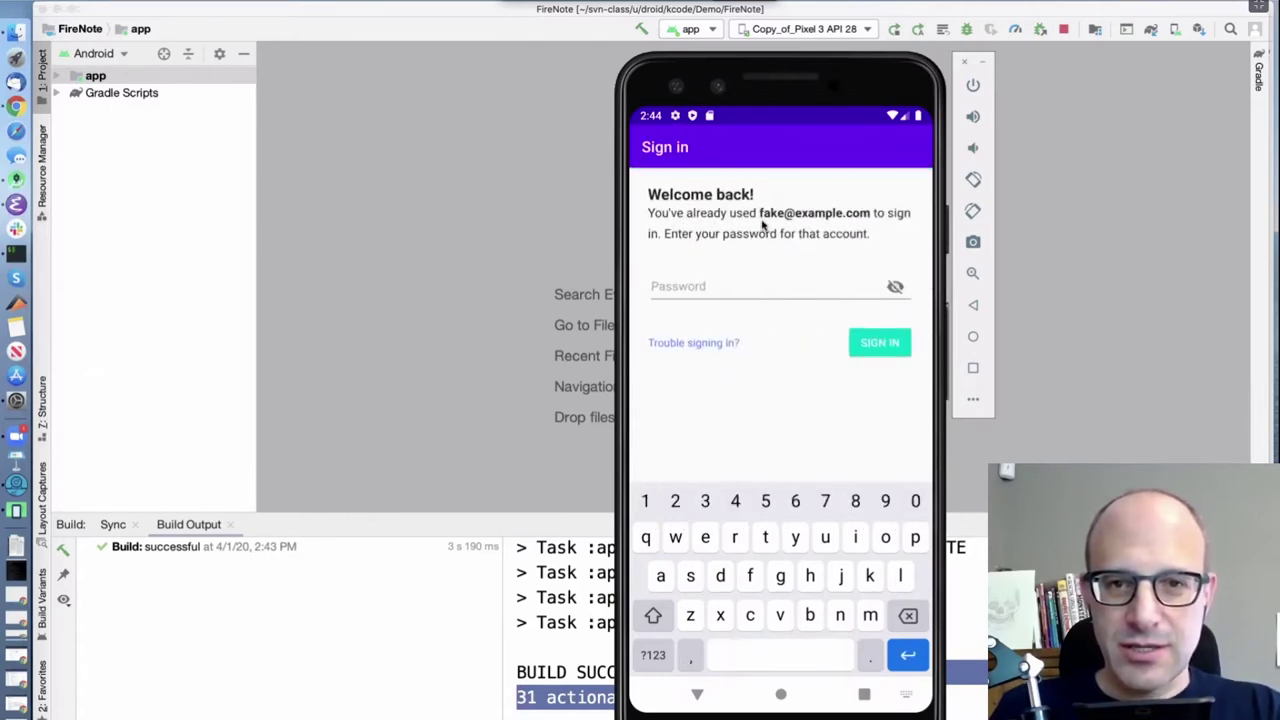
# Enter the account password and sign in to FireNote
pyautogui.click(685, 290)
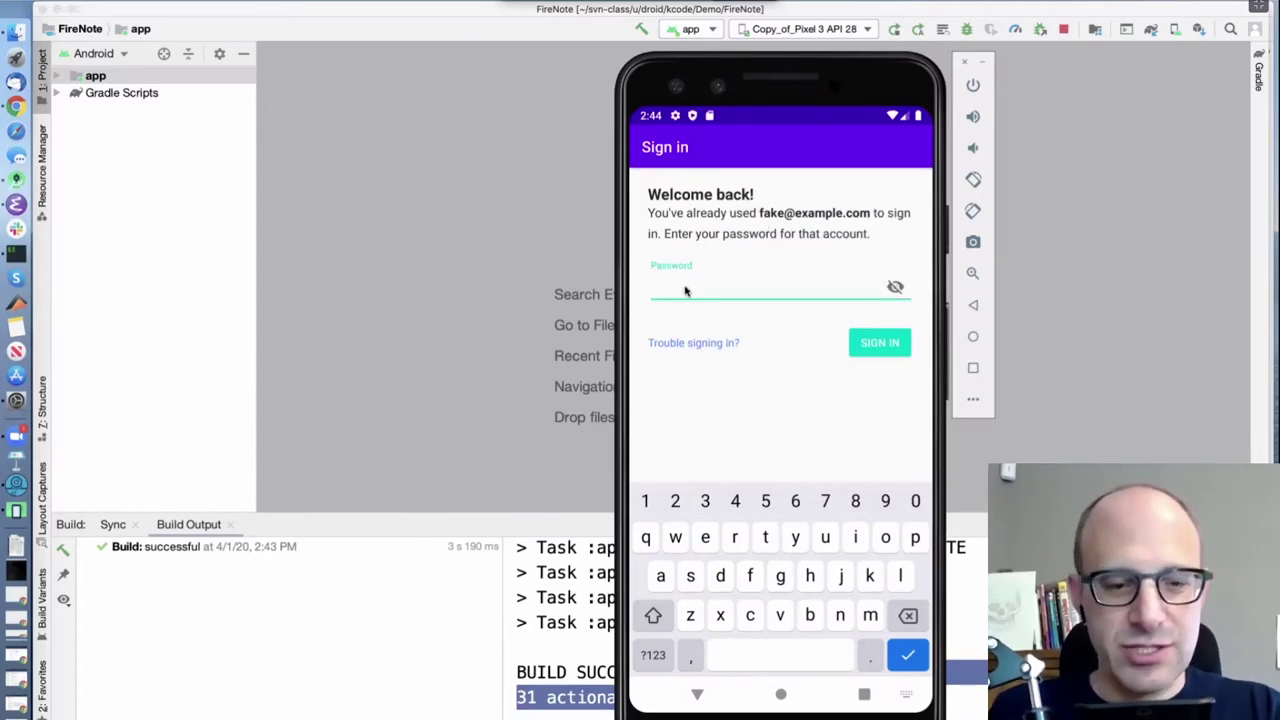
pyautogui.write('12345')
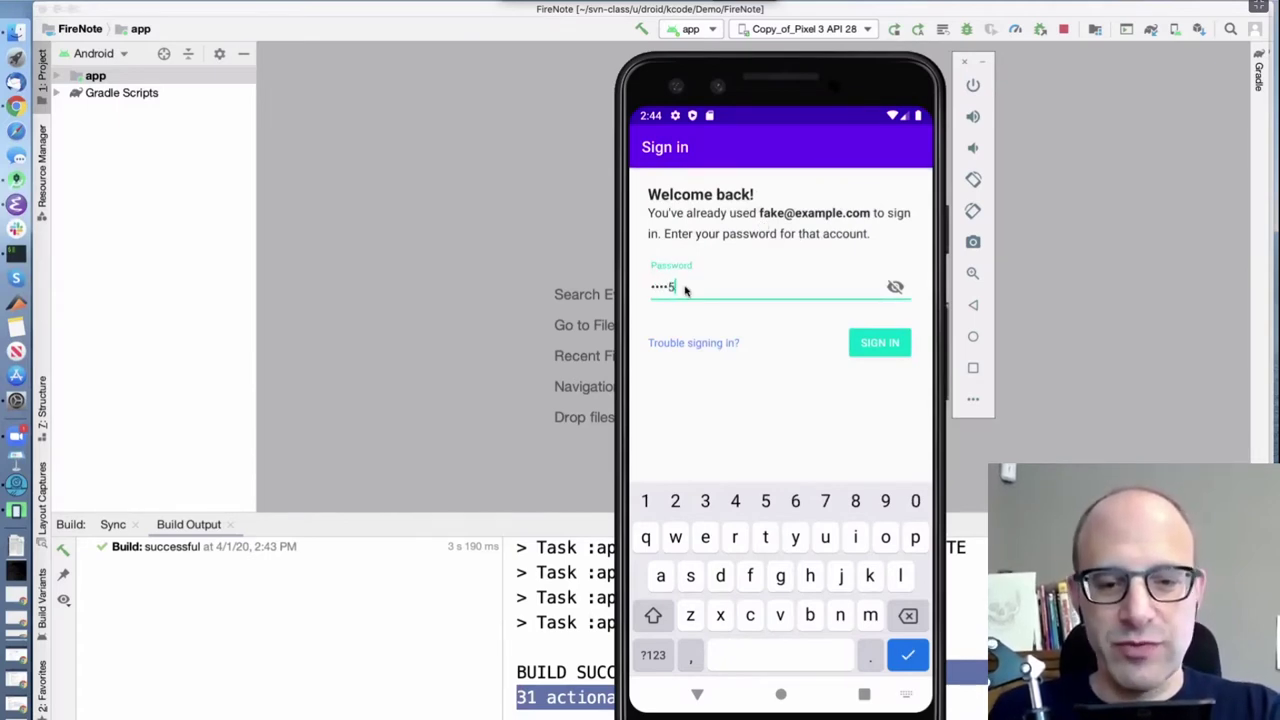
pyautogui.click(894, 343)
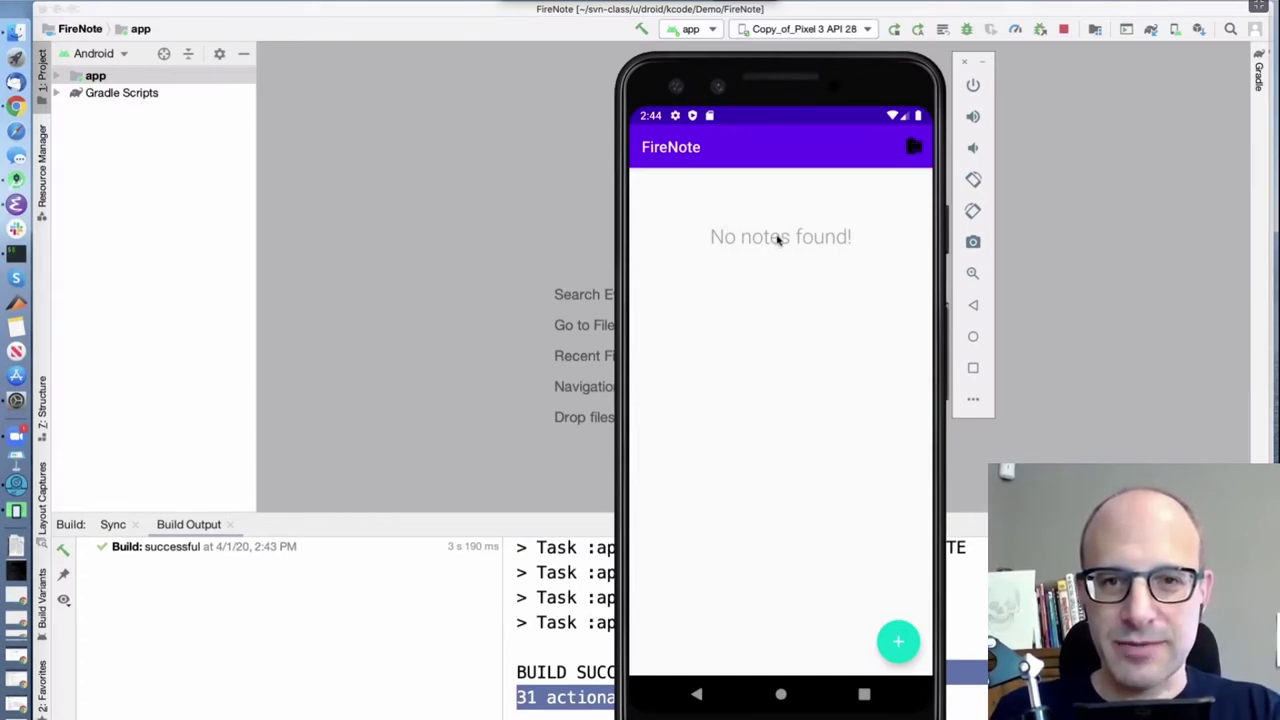
# Create a new note reading 'Once in a while you can get shown the light… if you look at it right.'
pyautogui.click(899, 644)
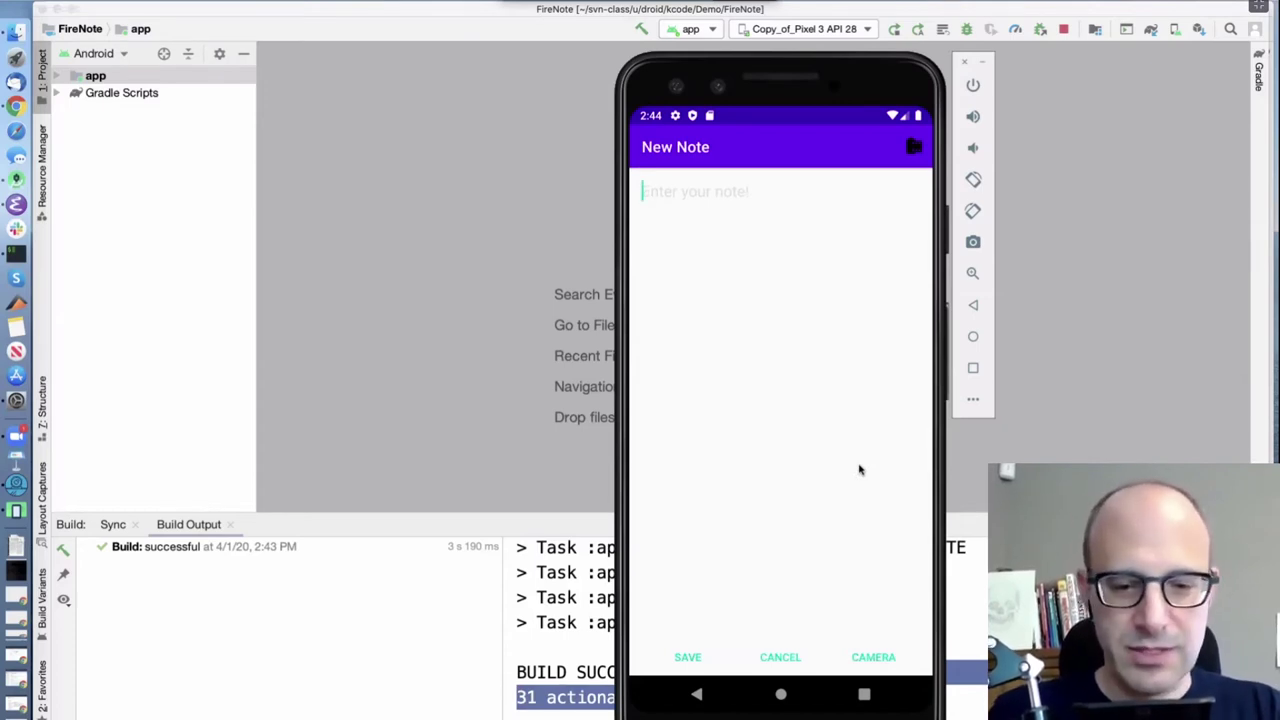
pyautogui.write('On')
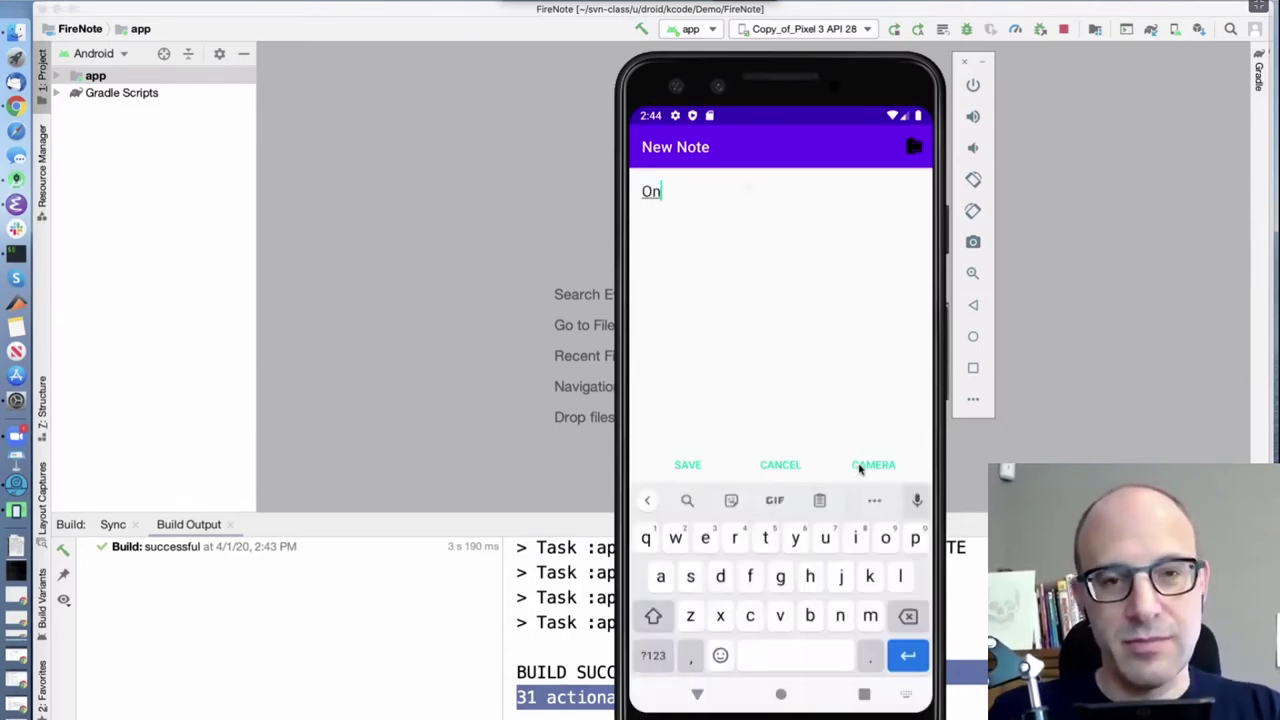
pyautogui.write('ce in a while you can ')
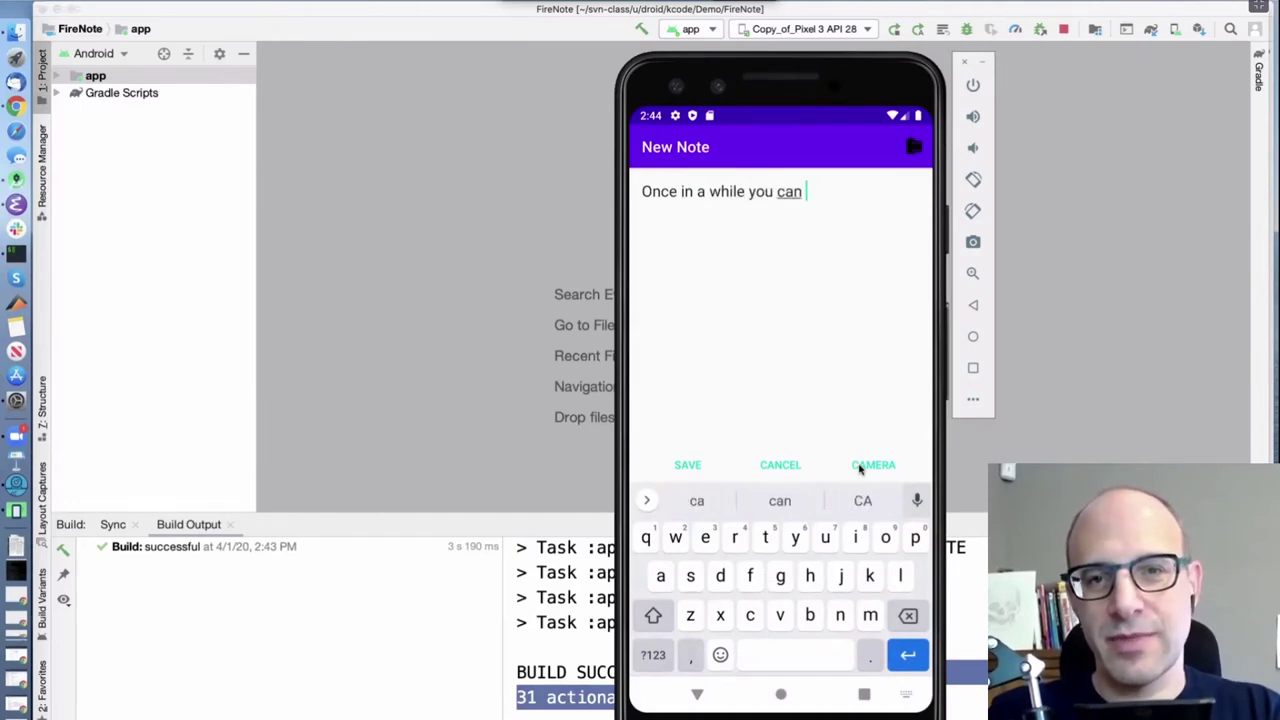
pyautogui.write('get shown the lig')
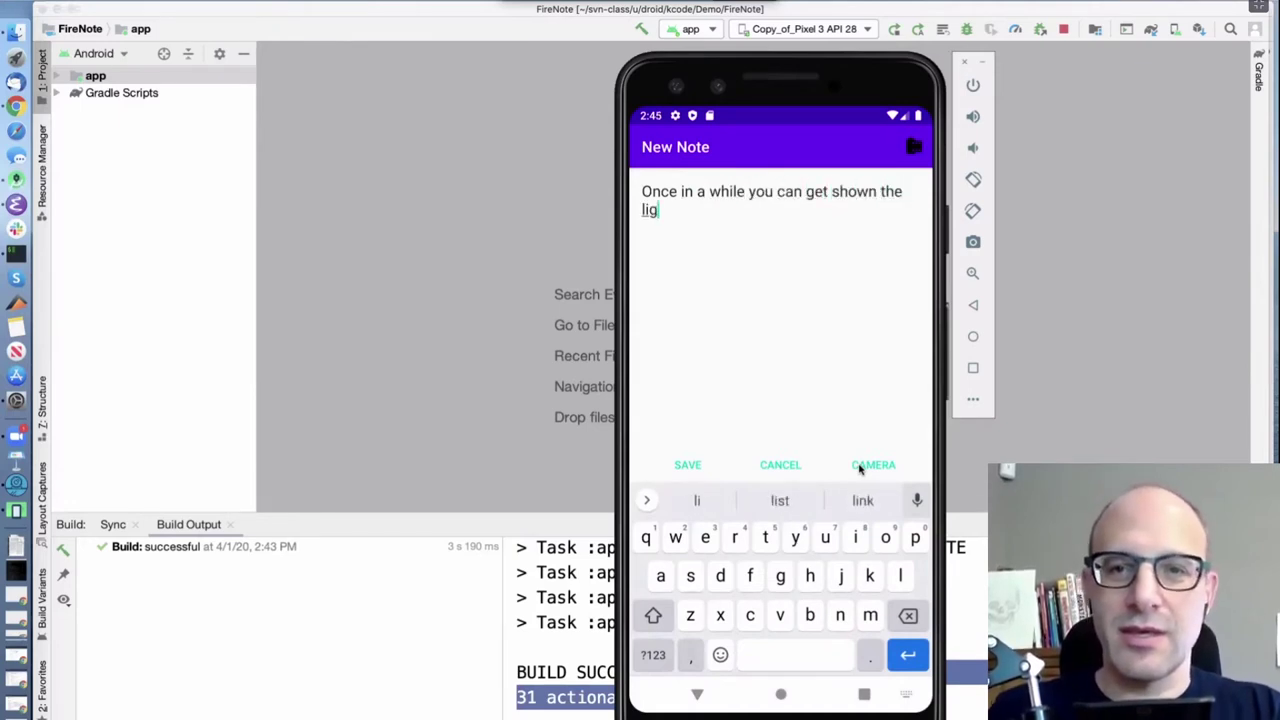
pyautogui.write('ht in the strange')
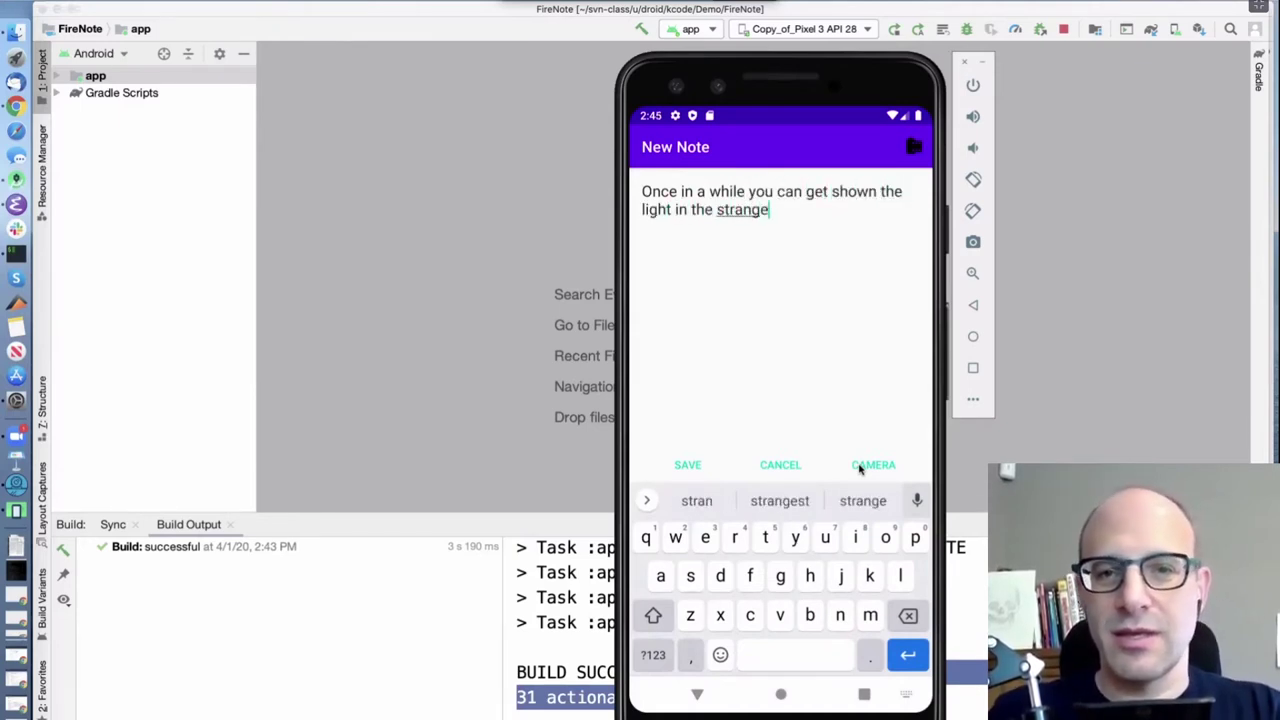
pyautogui.write('st of places if you look at i')
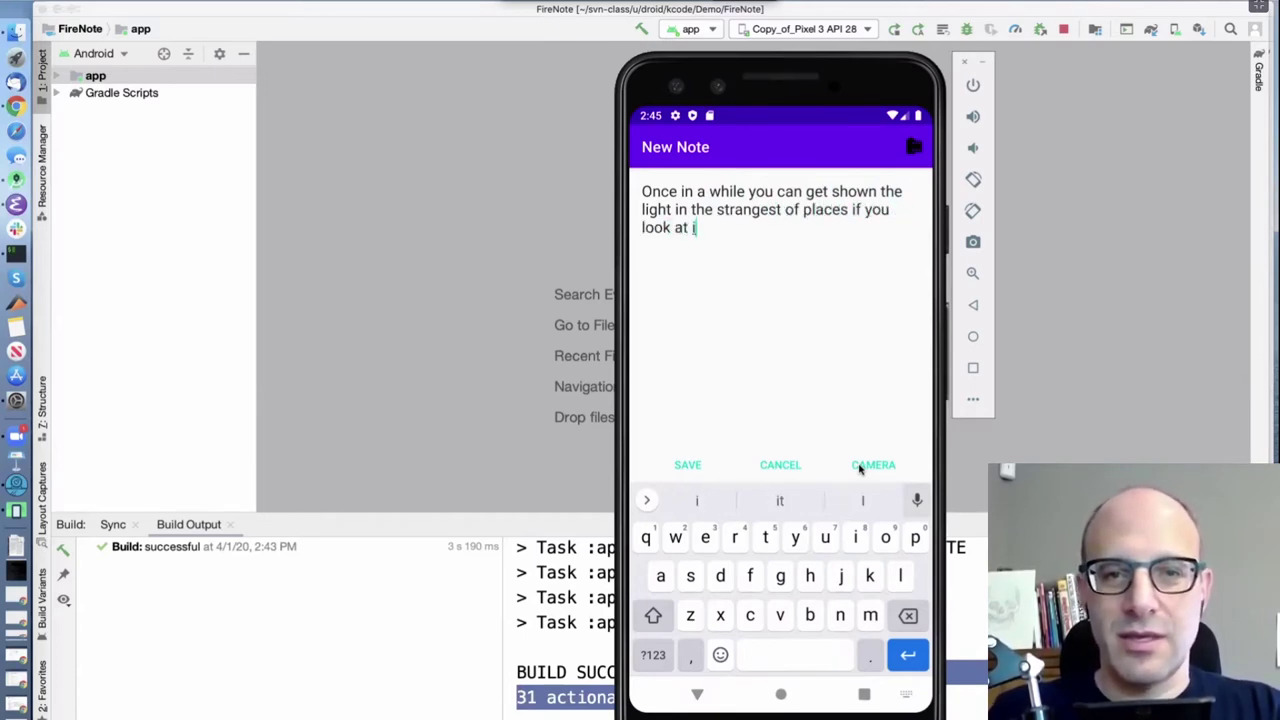
pyautogui.write('t right.')
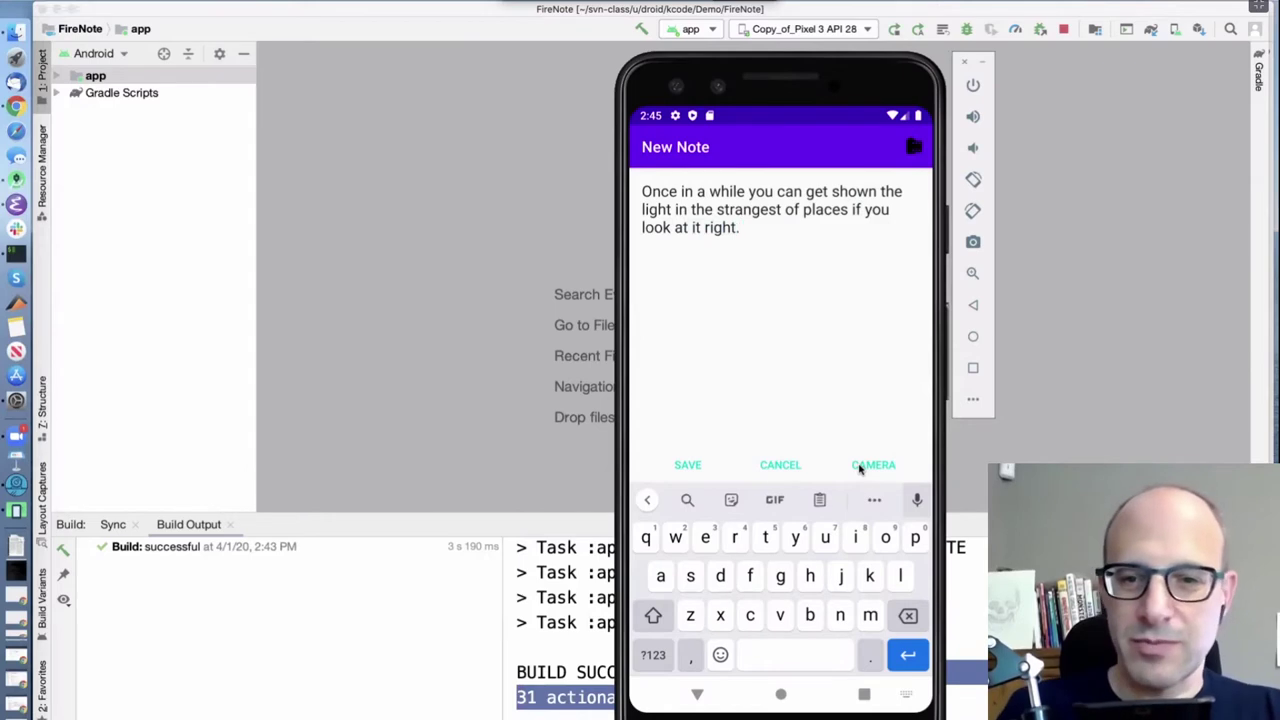
pyautogui.click(860, 466)
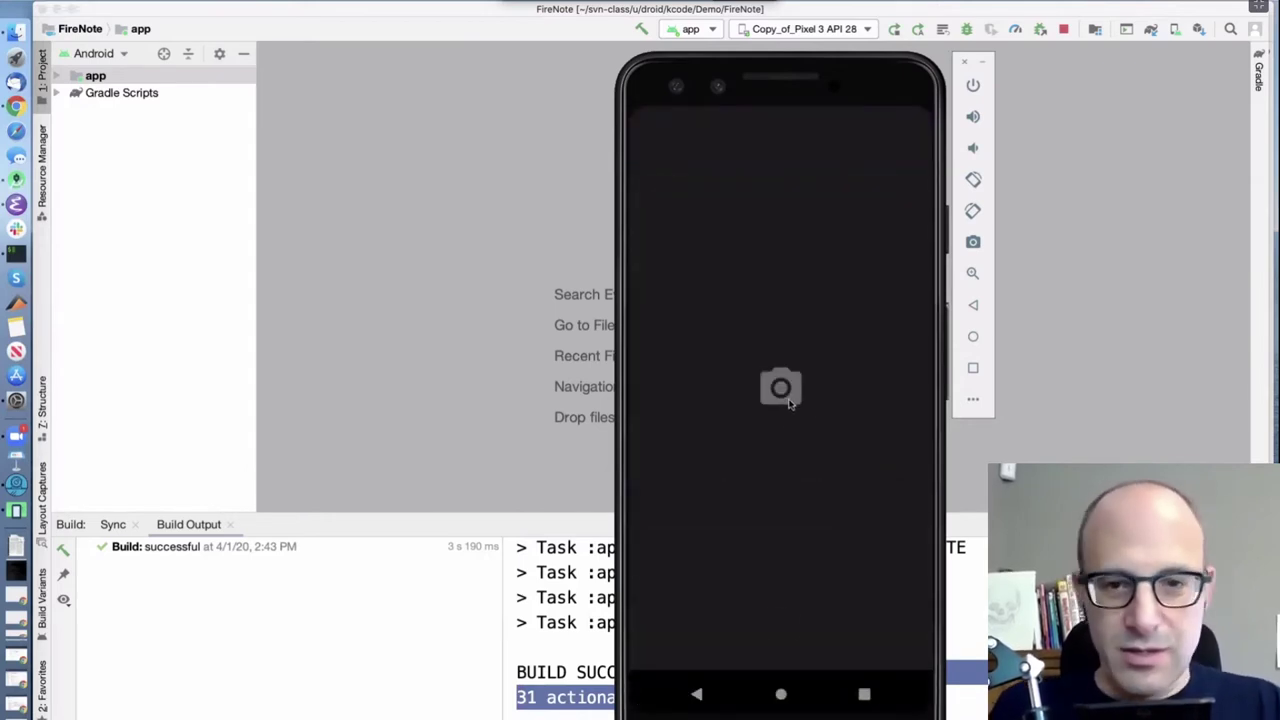
# Capture and attach three dog photos, then save the 'Once in a while' note
pyautogui.click(837, 481)
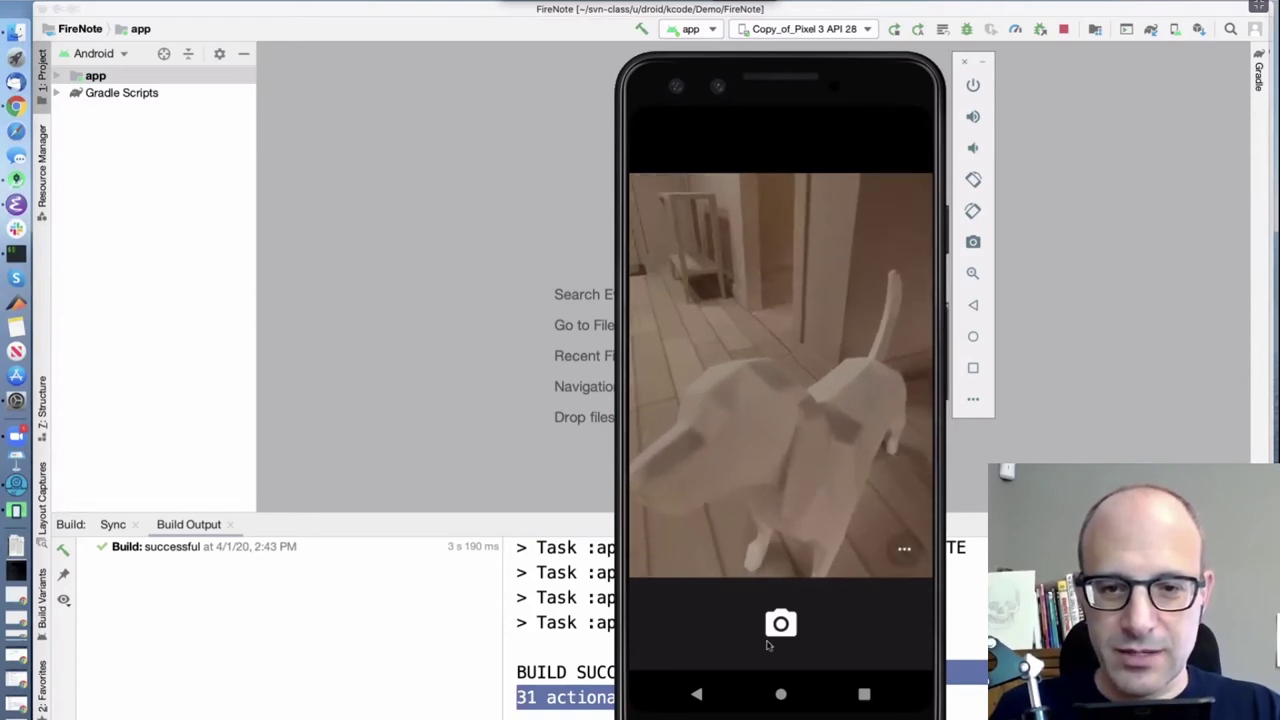
pyautogui.click(782, 621)
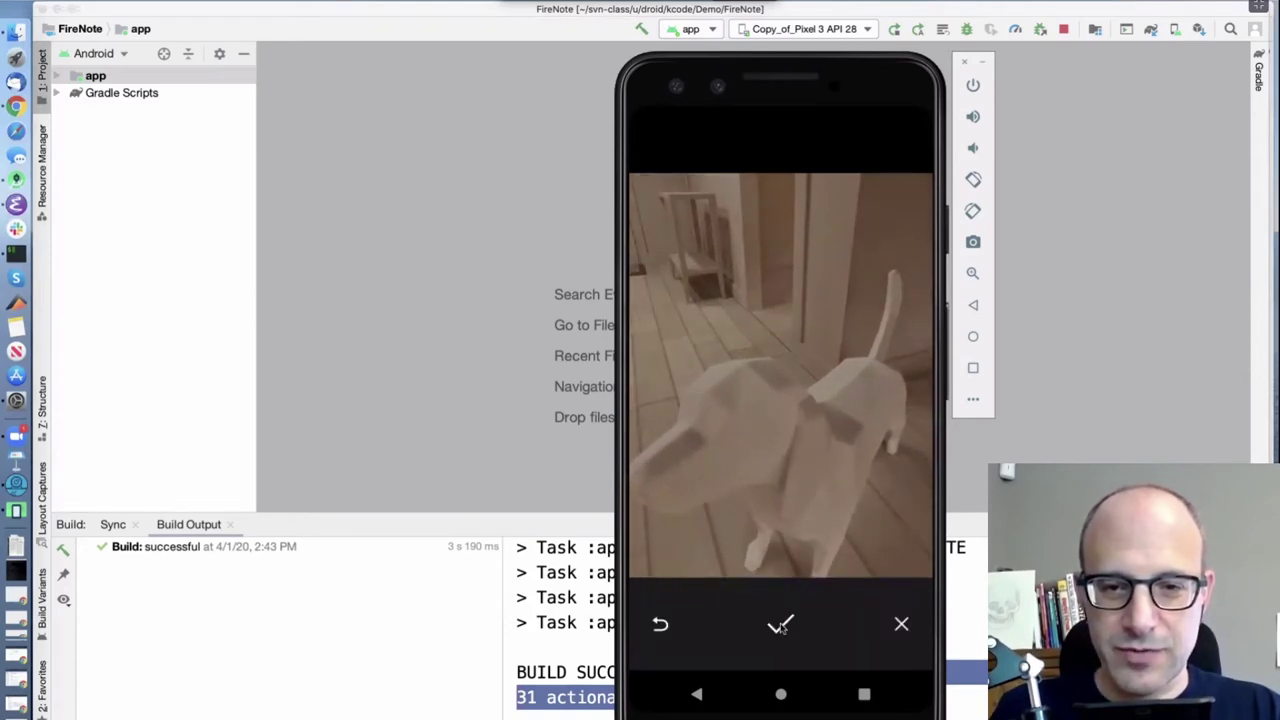
pyautogui.click(781, 626)
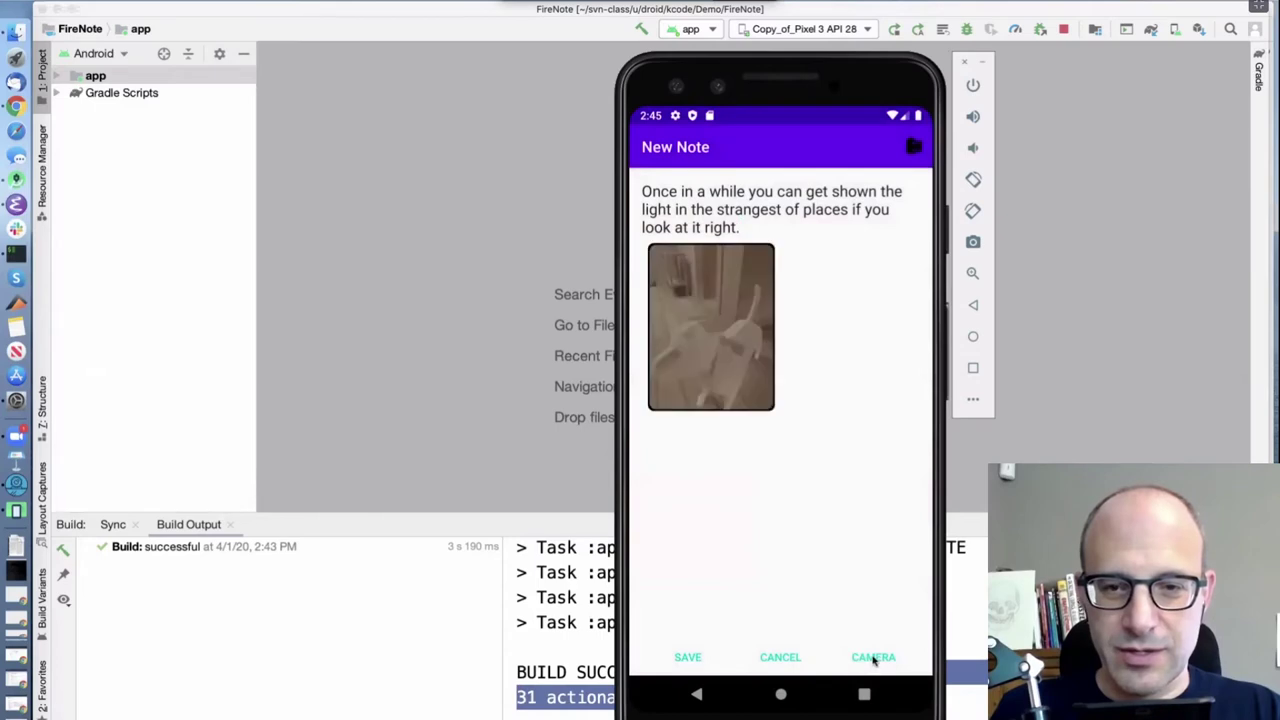
pyautogui.click(873, 658)
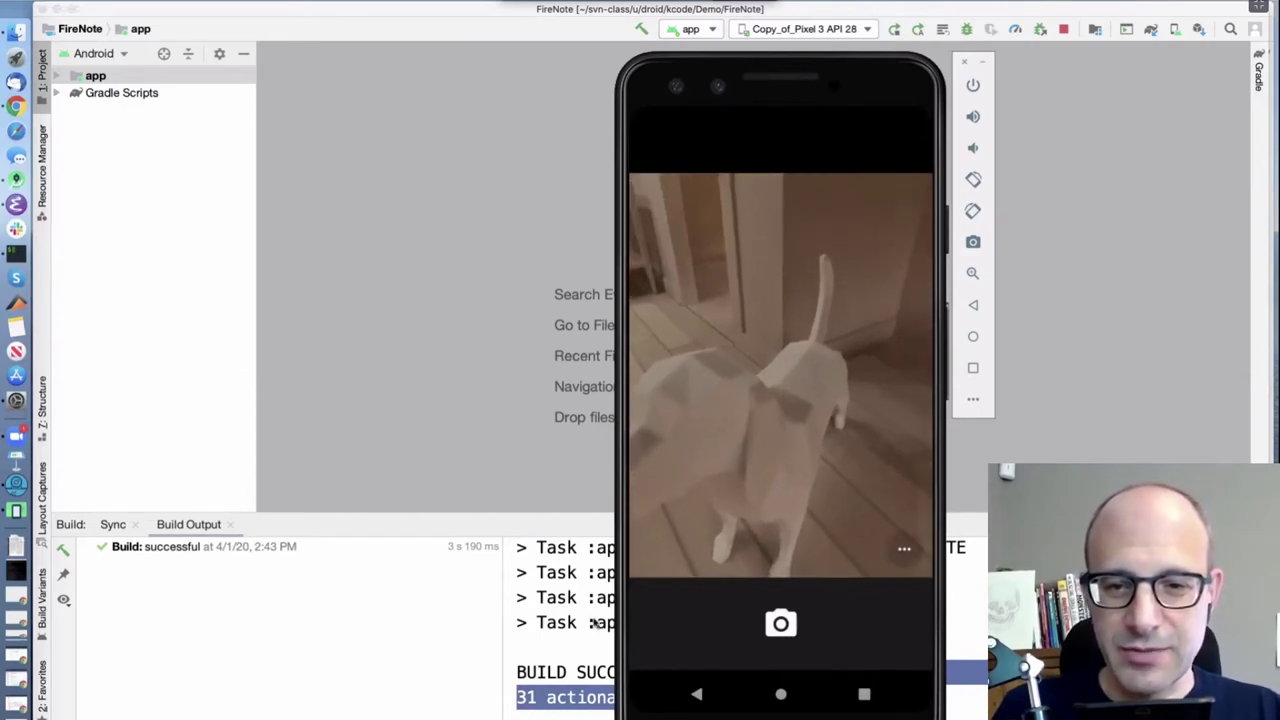
pyautogui.click(781, 624)
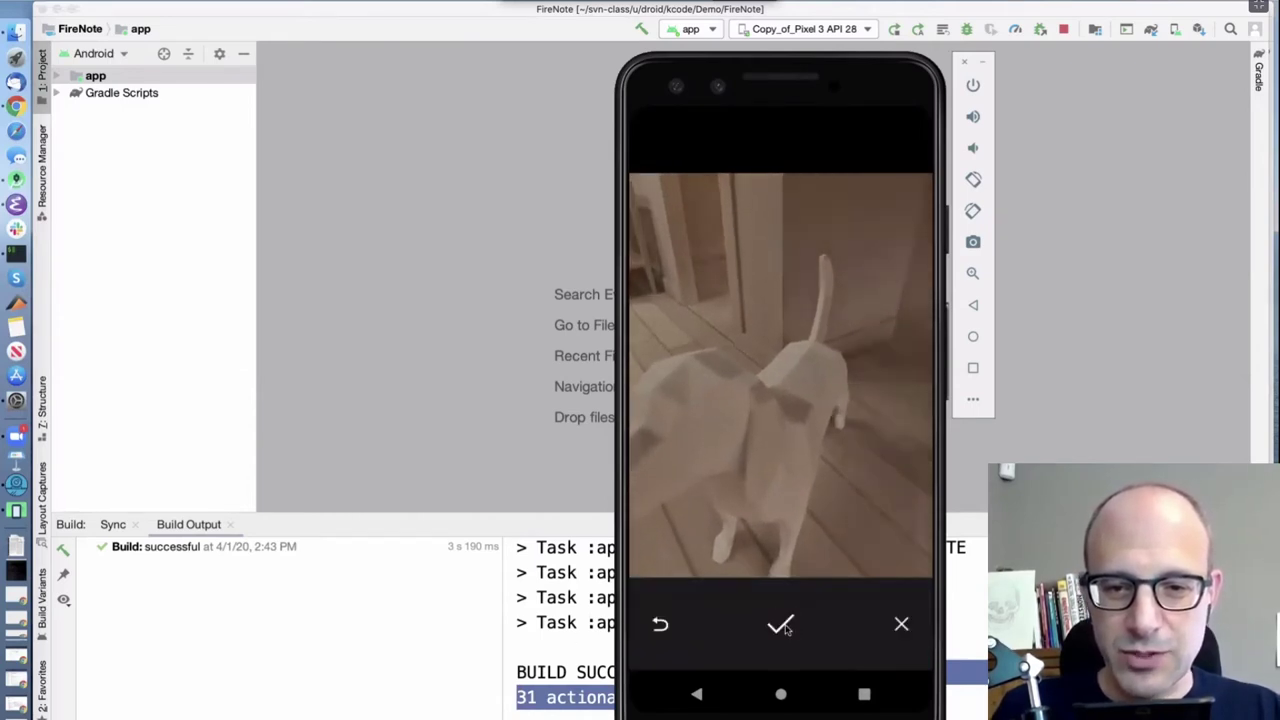
pyautogui.click(781, 625)
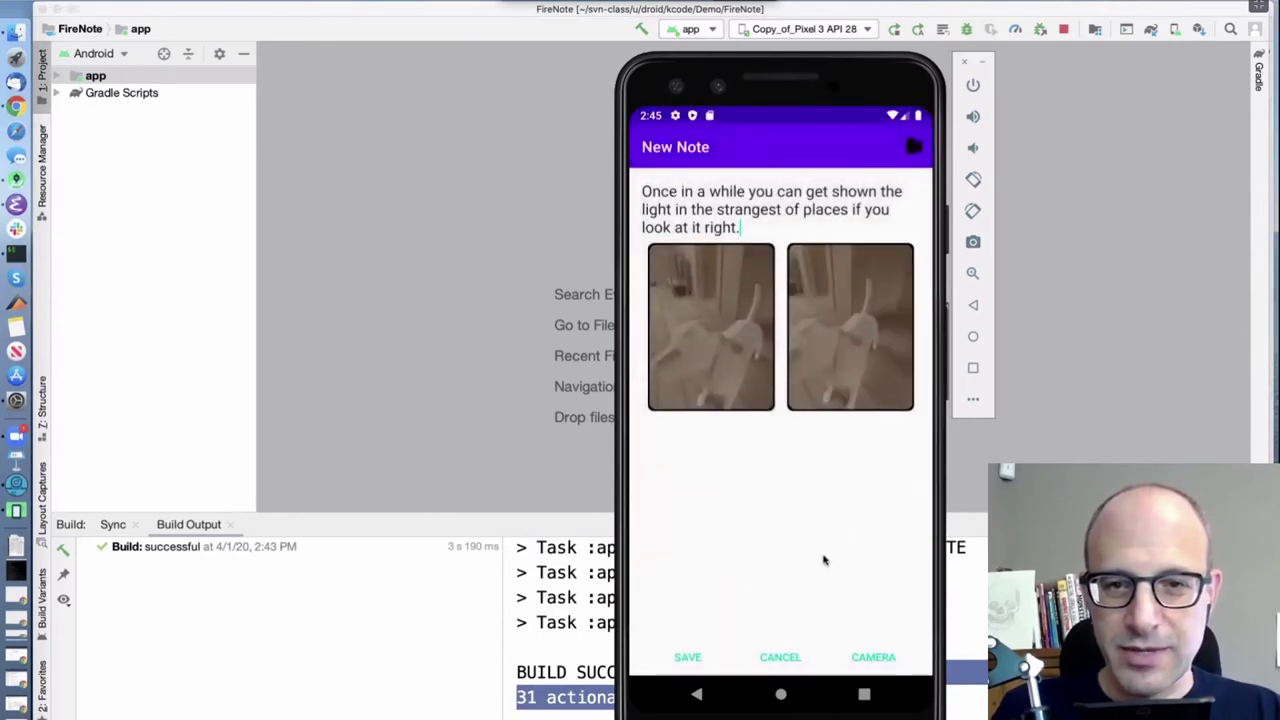
pyautogui.click(876, 658)
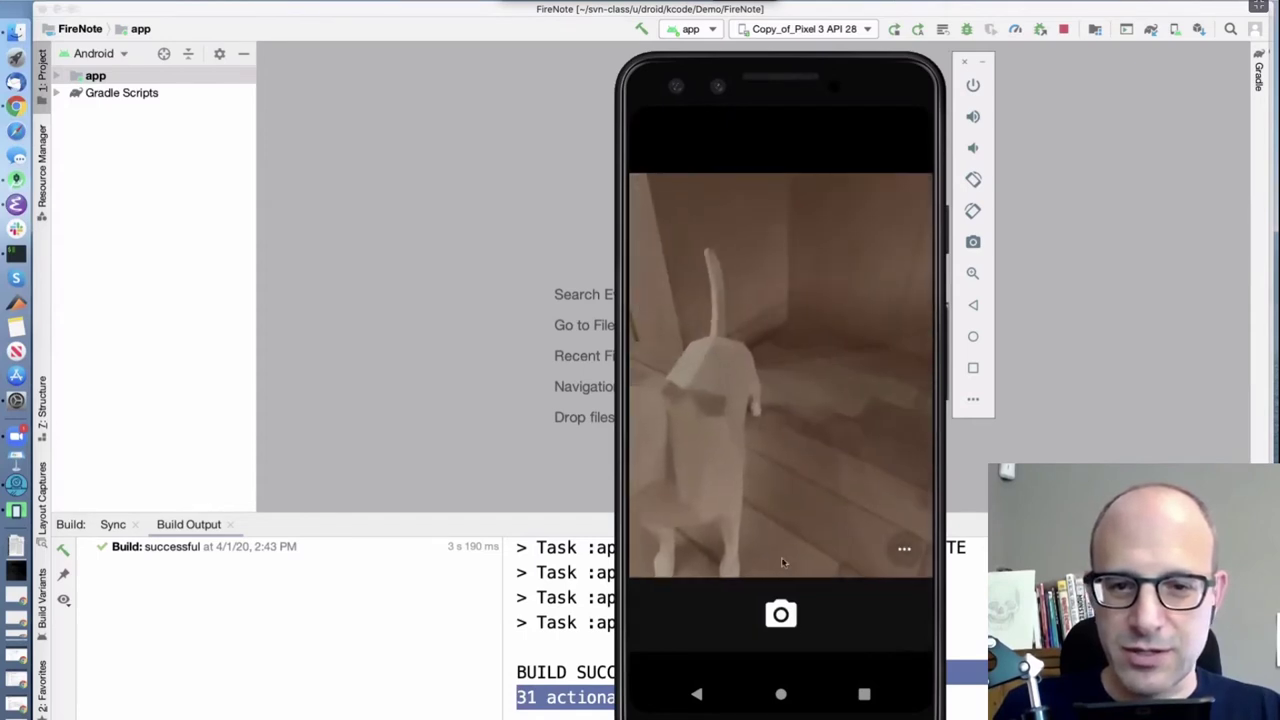
pyautogui.click(781, 615)
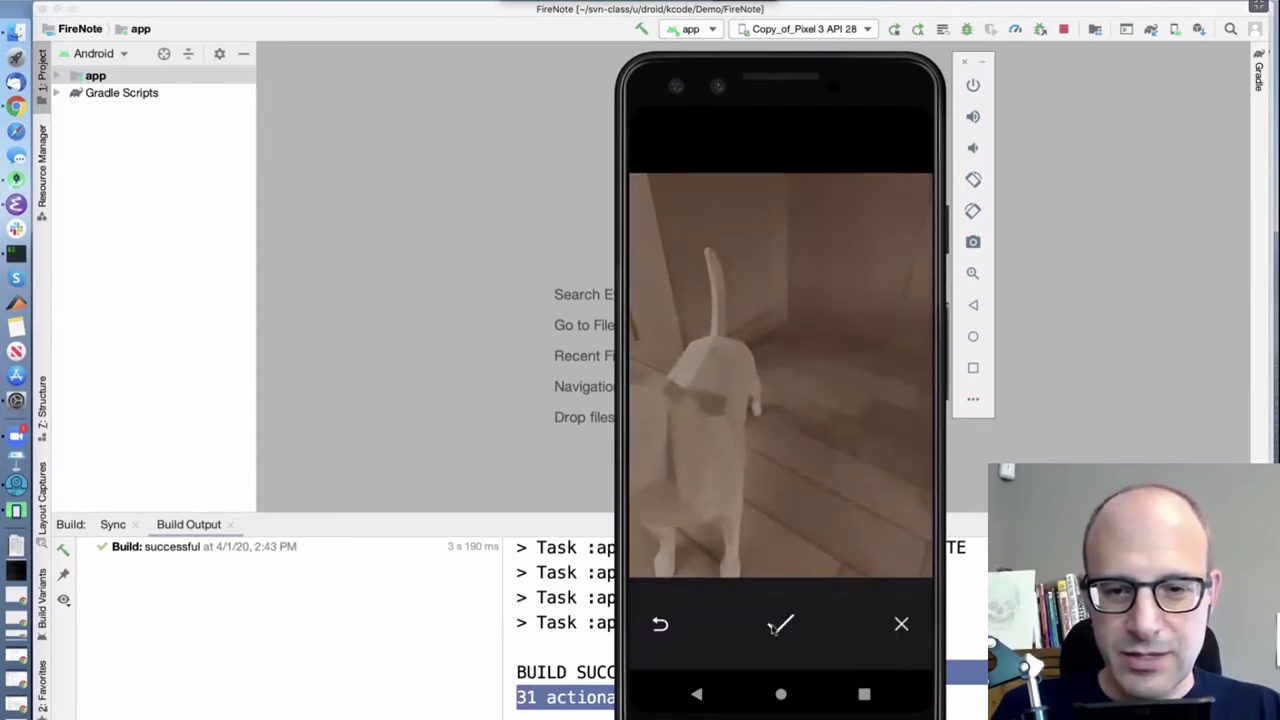
pyautogui.click(776, 626)
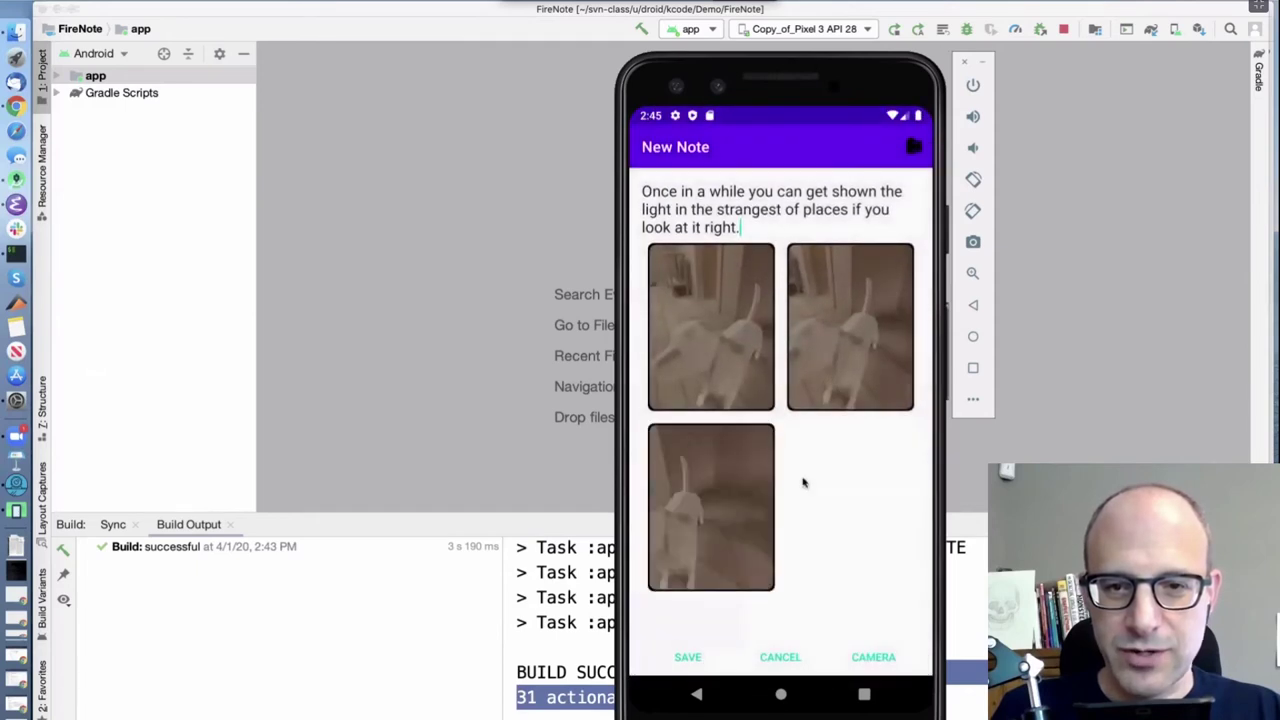
pyautogui.click(688, 658)
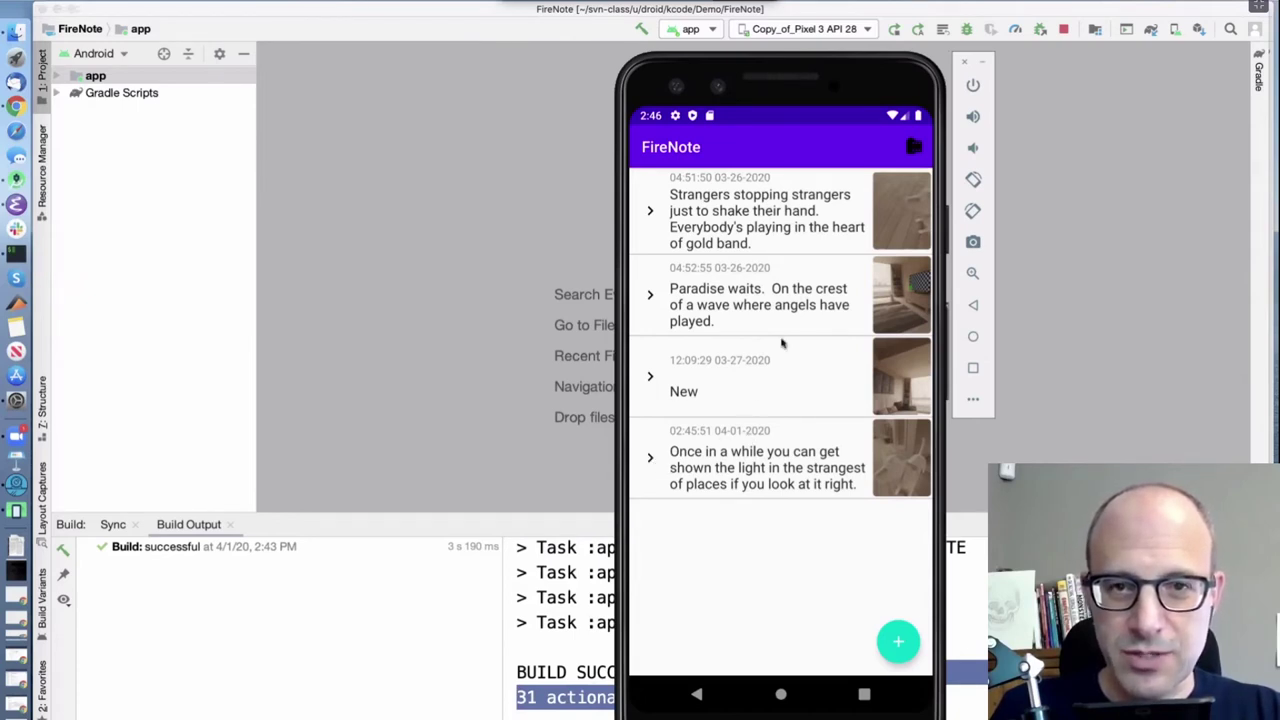
# Expand the 'Once in a while', 'New' and 'Paradise waits' notes to show their photos
pyautogui.click(651, 459)
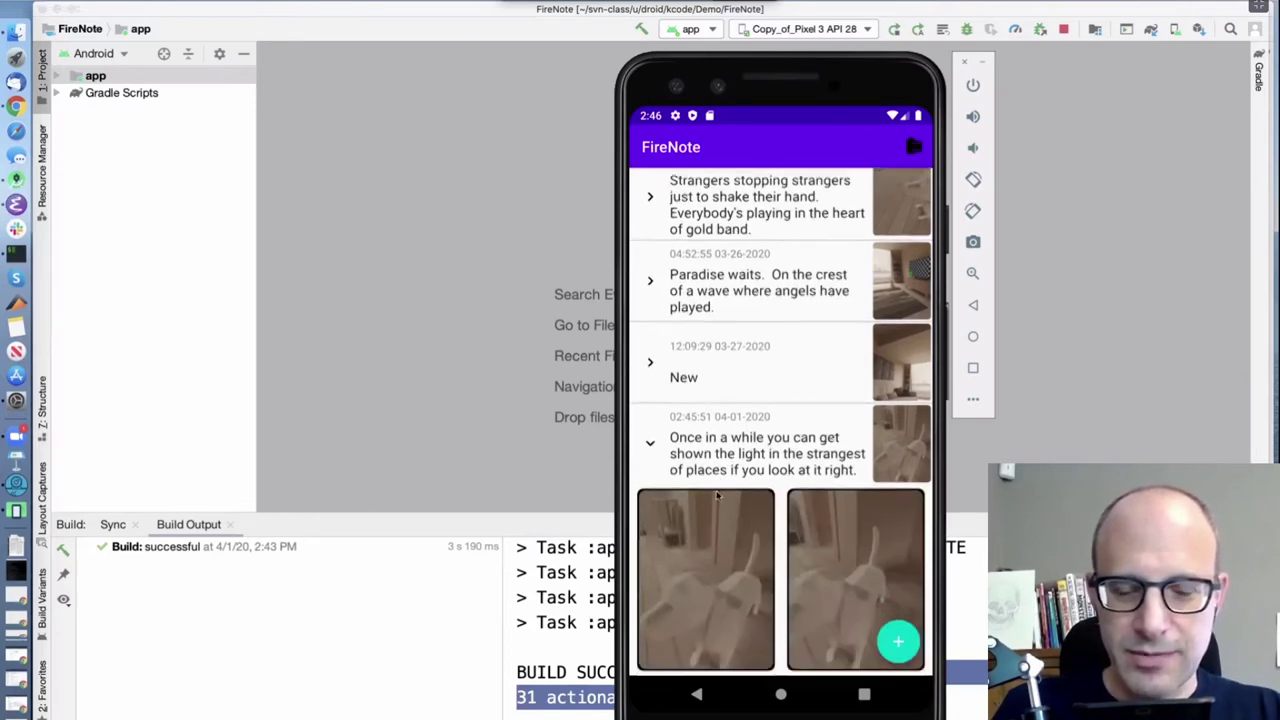
pyautogui.moveTo(713, 502); pyautogui.dragTo(720, 450)
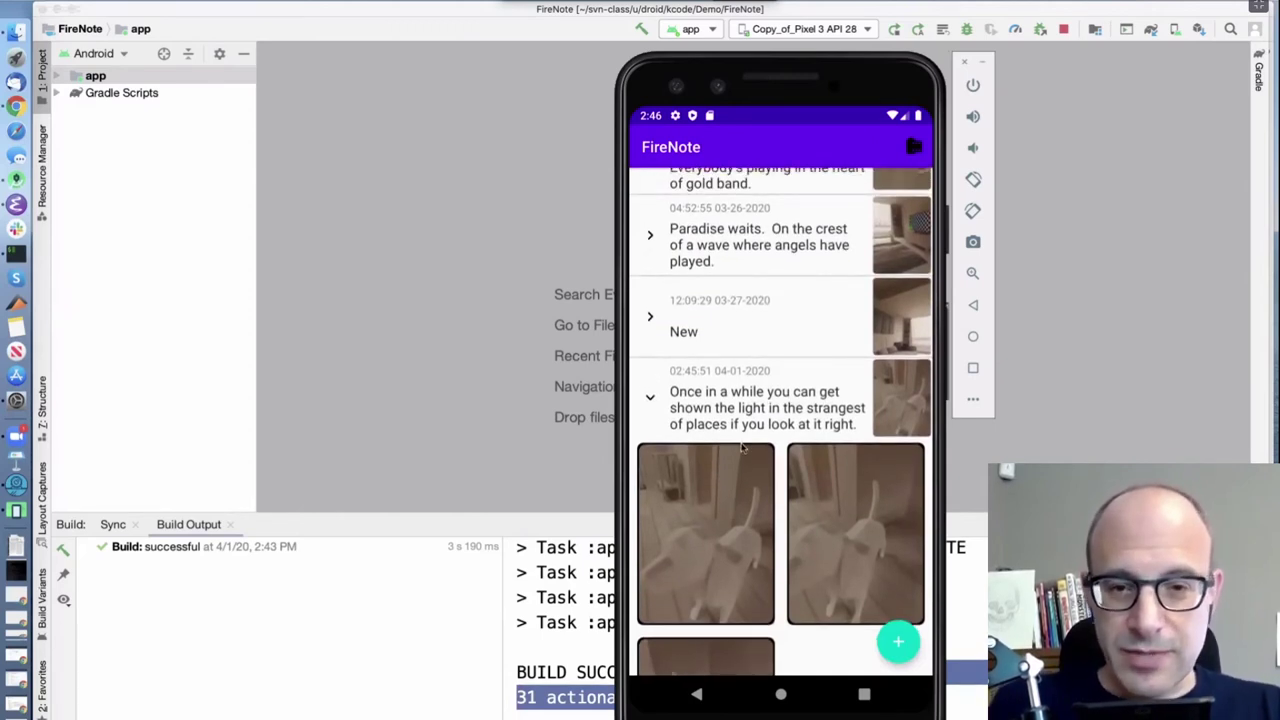
pyautogui.click(650, 318)
pyautogui.moveTo(735, 377); pyautogui.dragTo(738, 513)
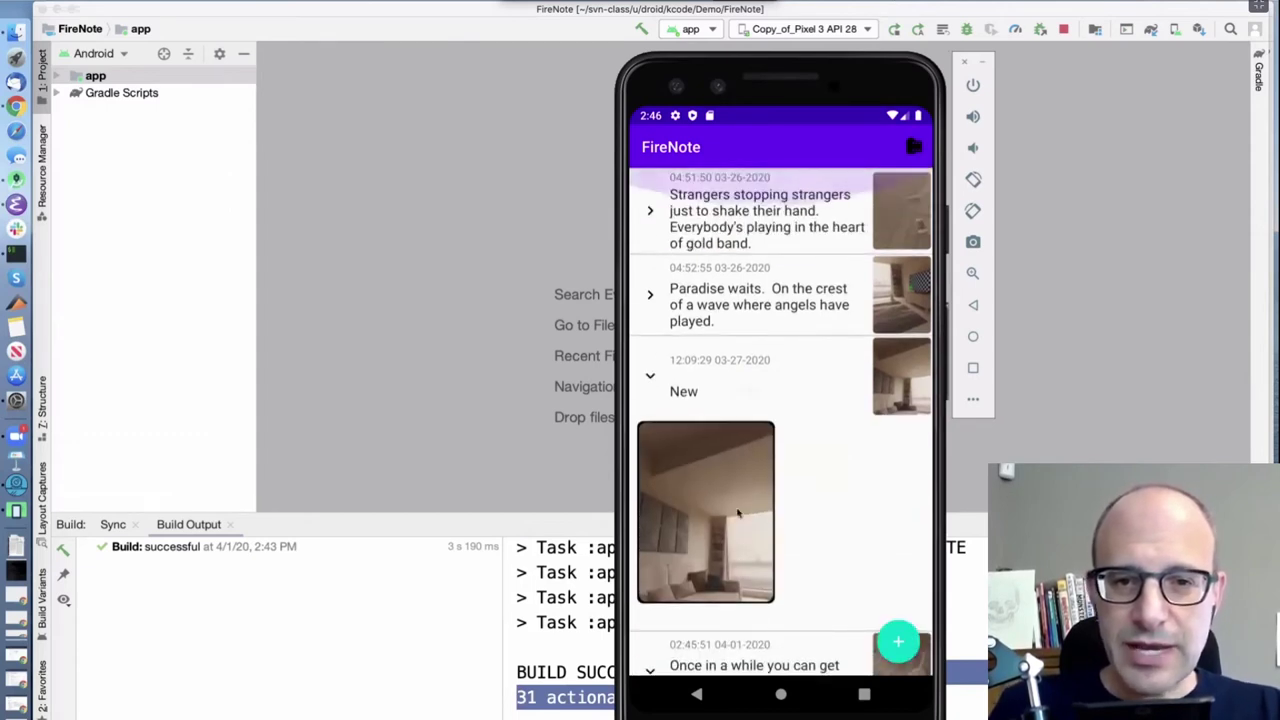
pyautogui.click(650, 295)
# Expand and collapse the 'Strangers' note's photos, then open the Image Roll grid
pyautogui.scroll(-3, 778, 313)
pyautogui.moveTo(778, 313); pyautogui.dragTo(777, 421)
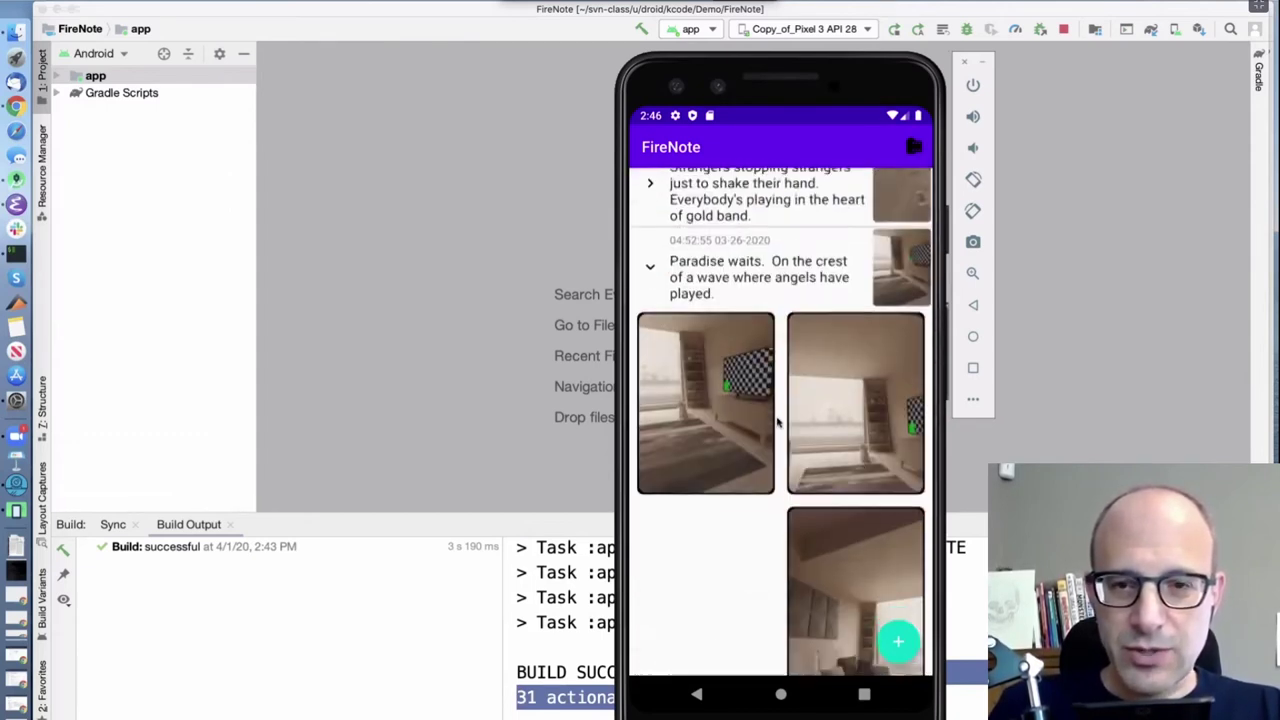
pyautogui.click(650, 198)
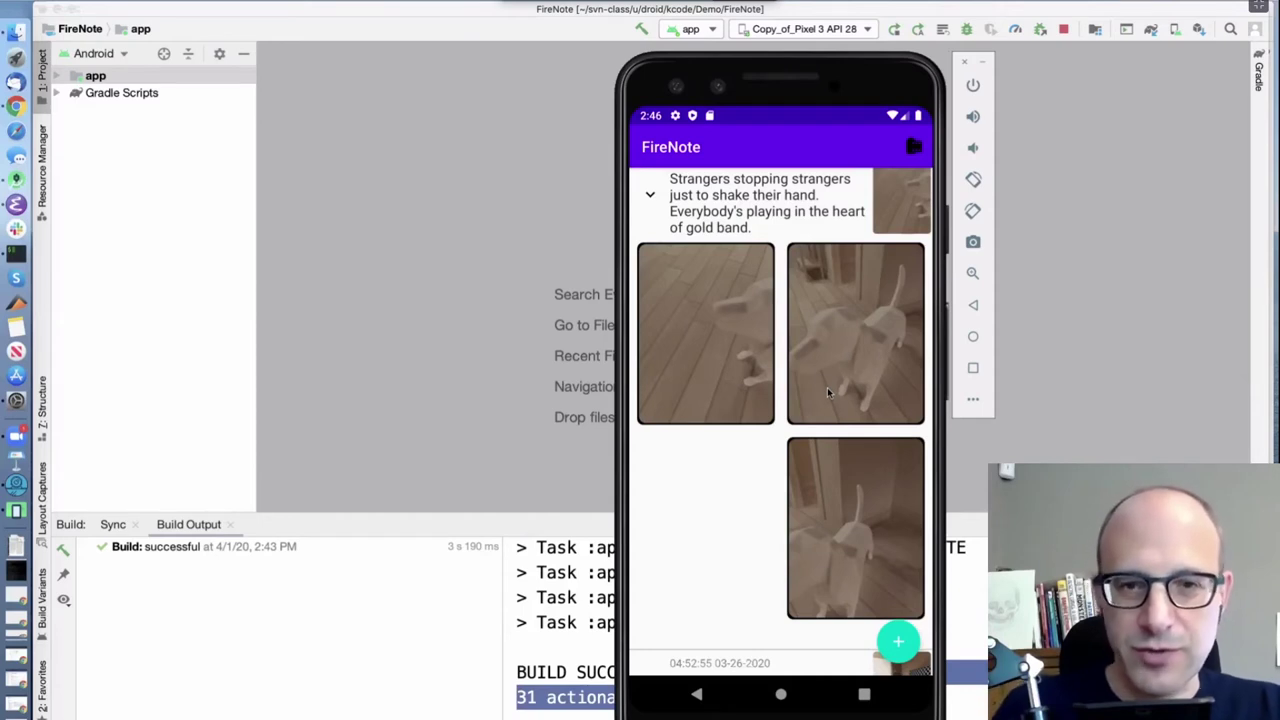
pyautogui.click(652, 196)
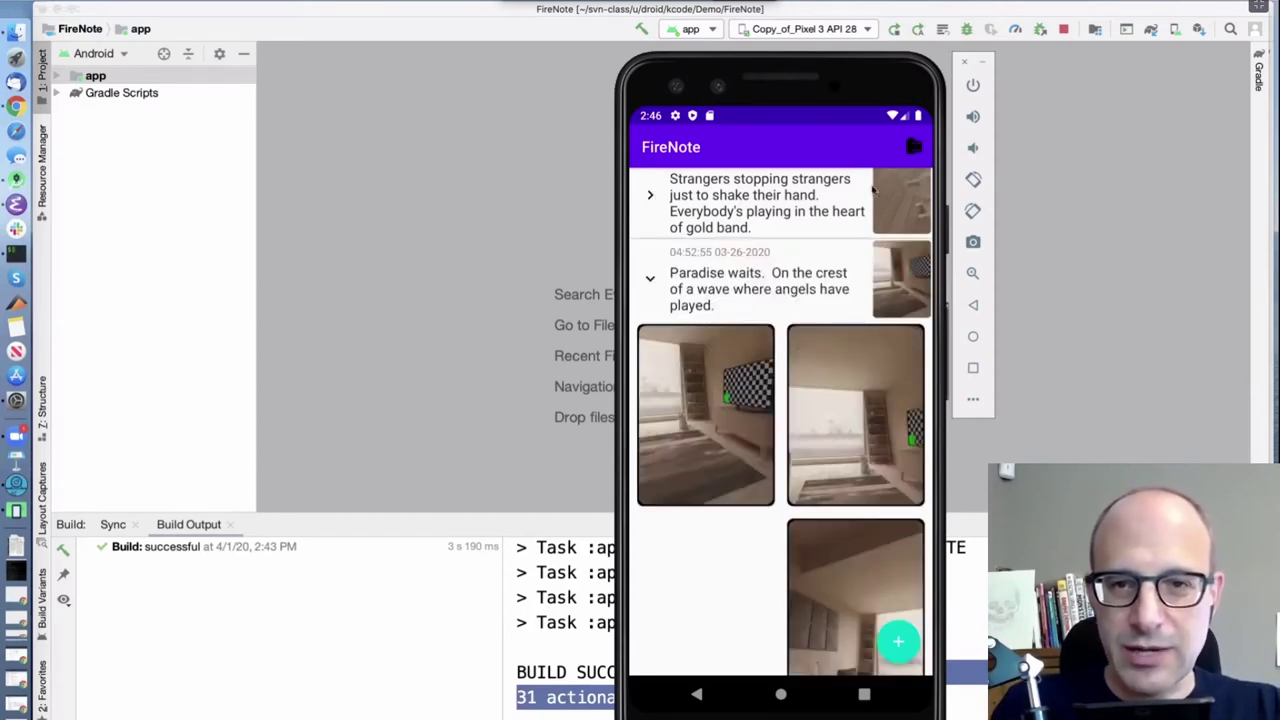
pyautogui.click(914, 148)
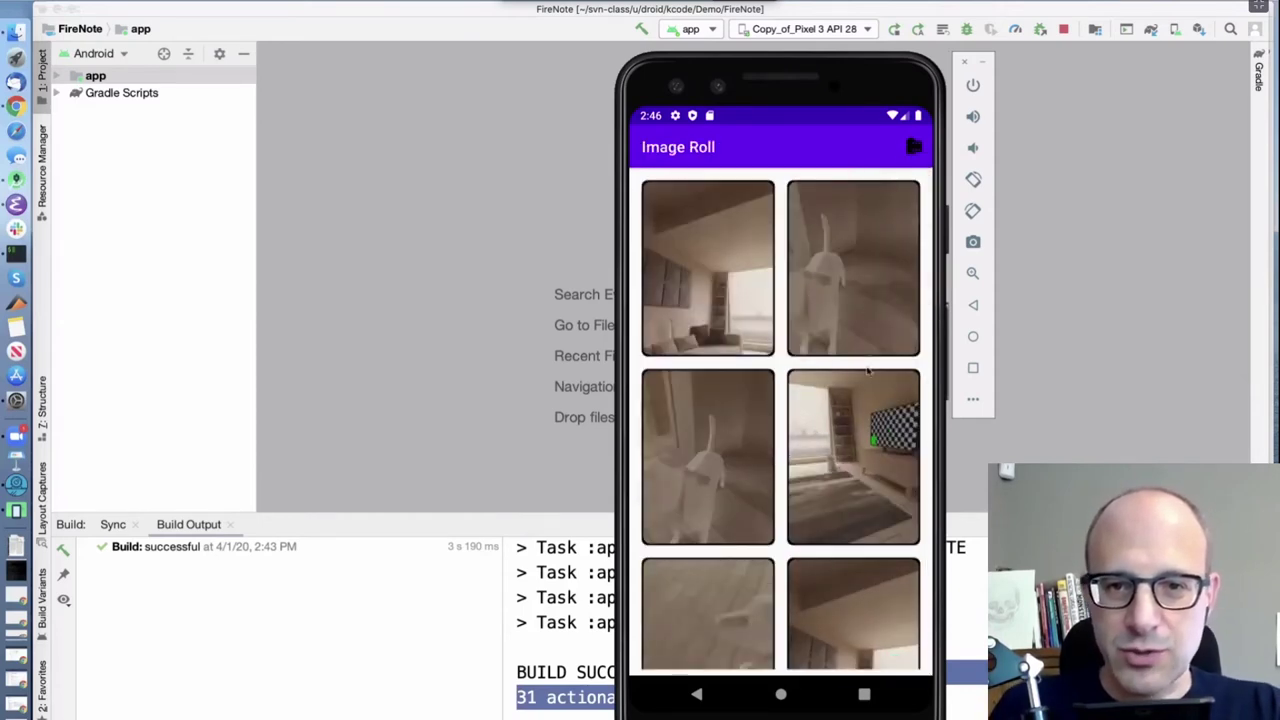
pyautogui.moveTo(867, 386)
pyautogui.mouseDown()
pyautogui.moveTo(851, 233)
pyautogui.moveTo(848, 372)
pyautogui.mouseUp()
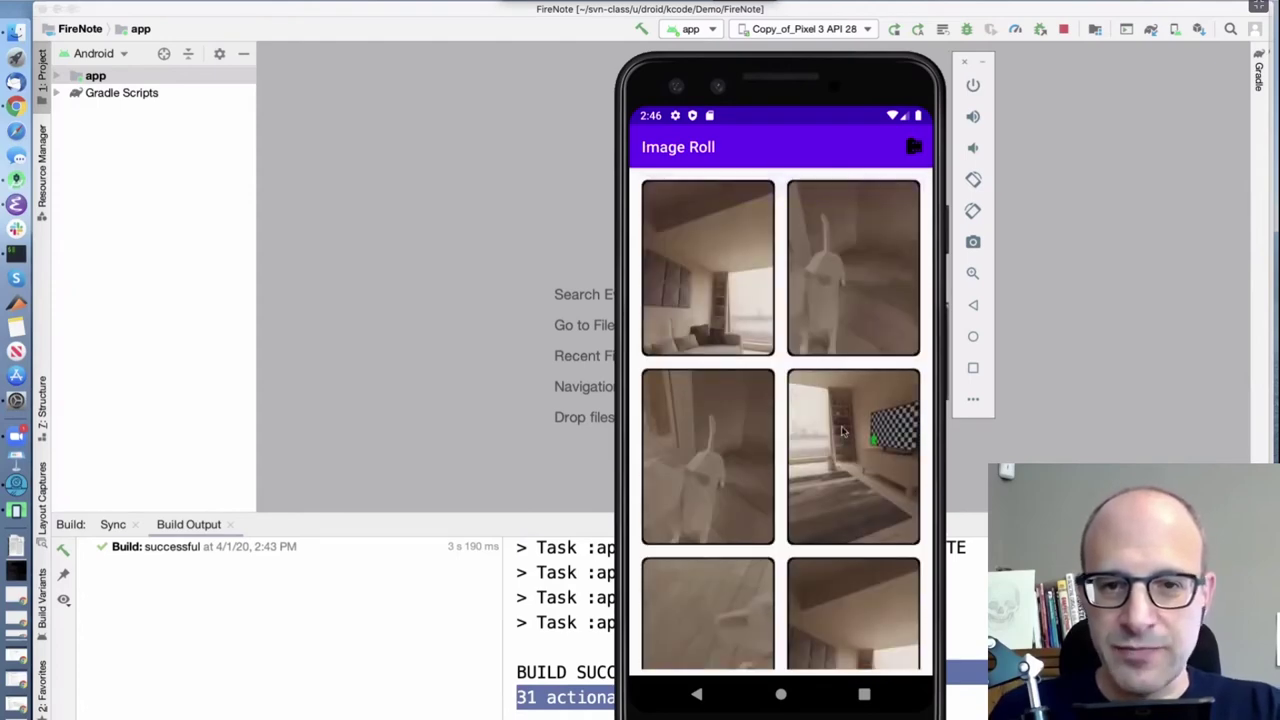
pyautogui.moveTo(846, 597); pyautogui.dragTo(845, 237)
pyautogui.moveTo(837, 307); pyautogui.dragTo(855, 341)
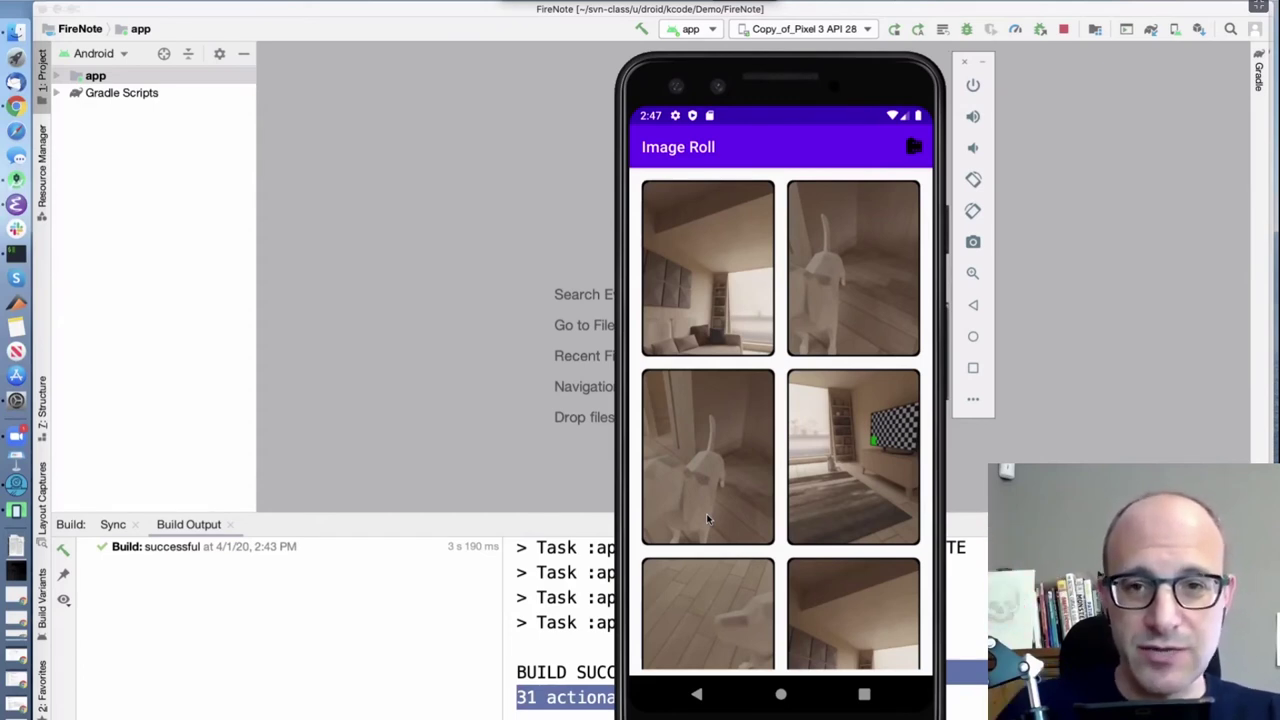
# Collapse the 'Paradise waits', 'New' and 'Once in a while' notes and start a new note
pyautogui.click(697, 695)
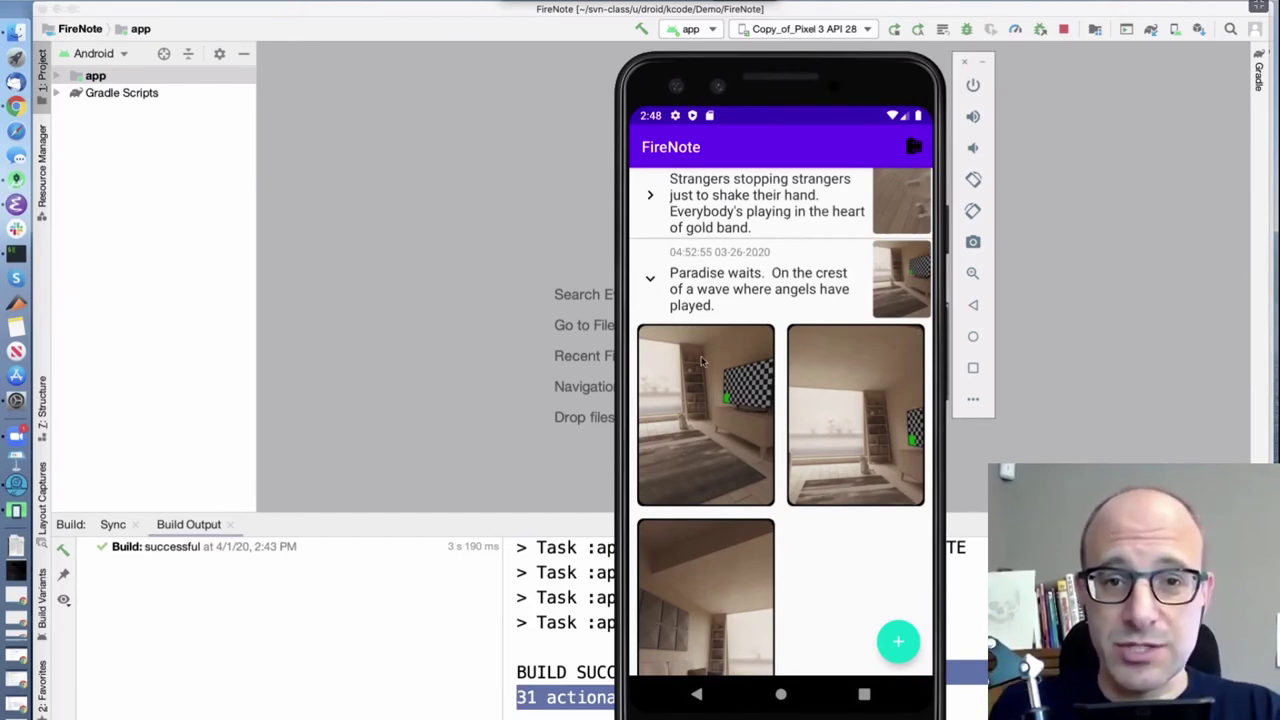
pyautogui.click(651, 282)
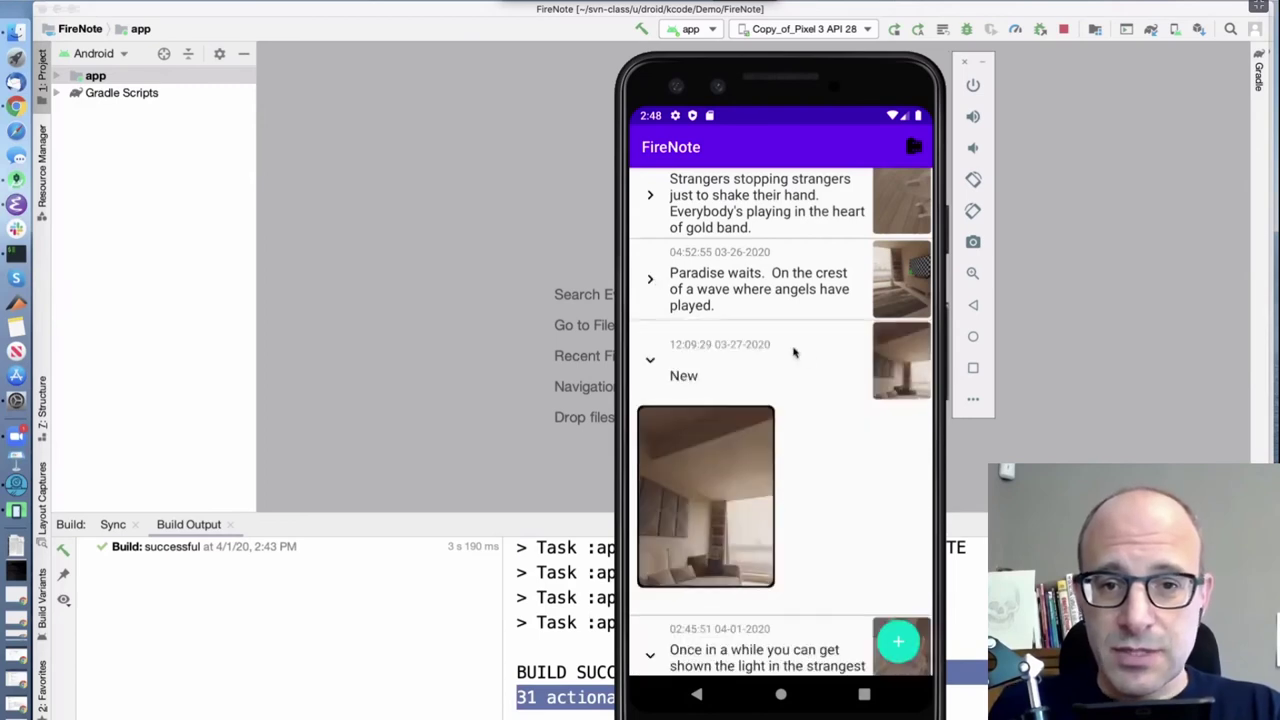
pyautogui.click(654, 364)
pyautogui.click(650, 442)
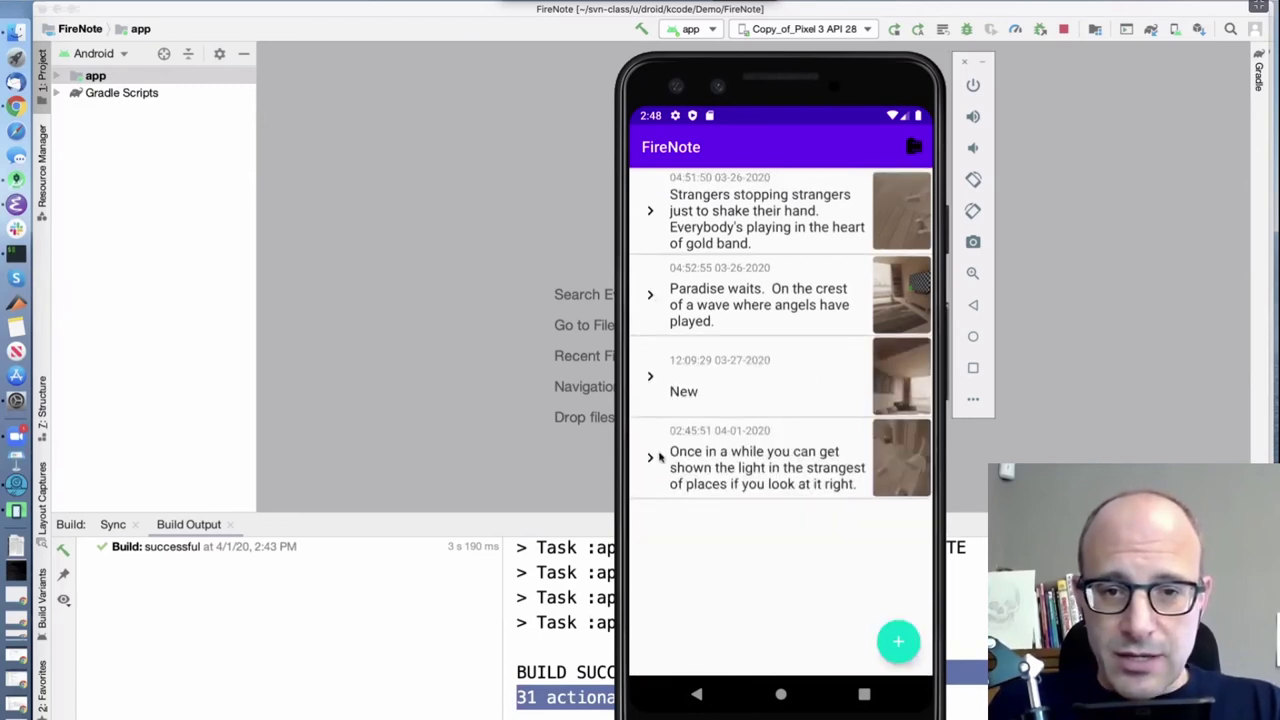
pyautogui.click(896, 645)
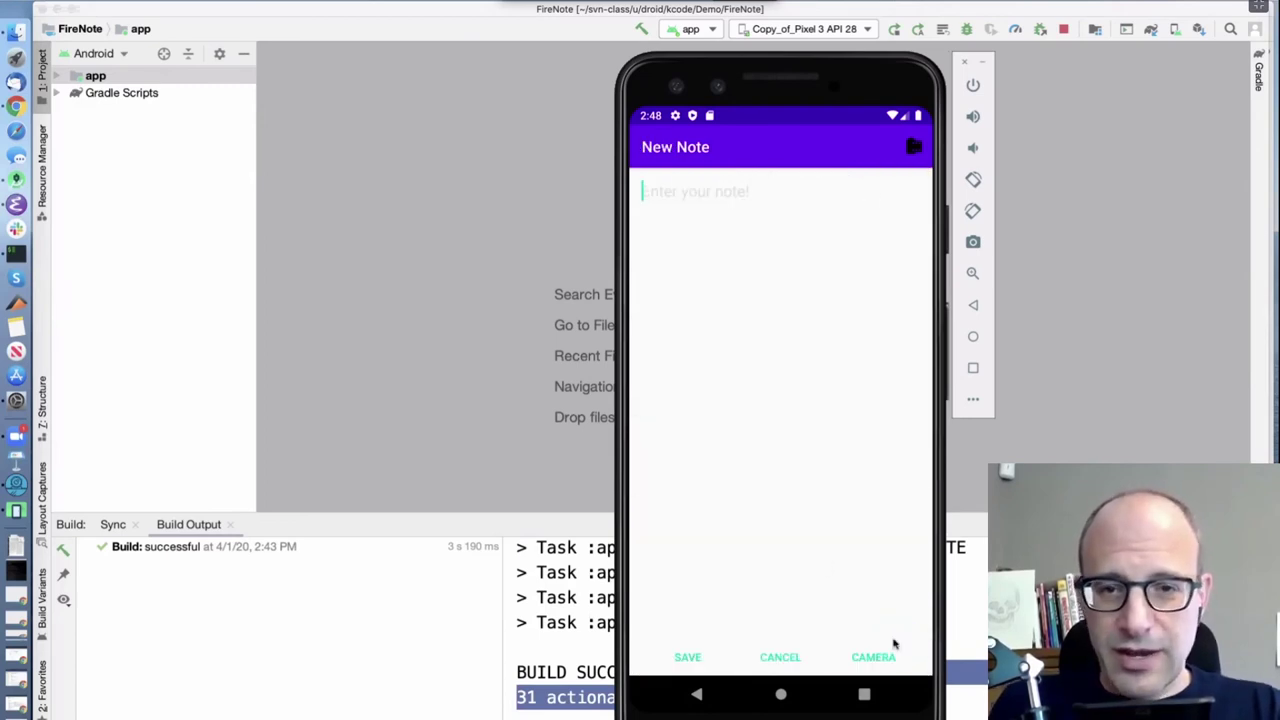
# Discard the empty note, view 'Once in a while' and Image Roll, then edit 'New'
pyautogui.click(698, 694)
pyautogui.click(728, 467)
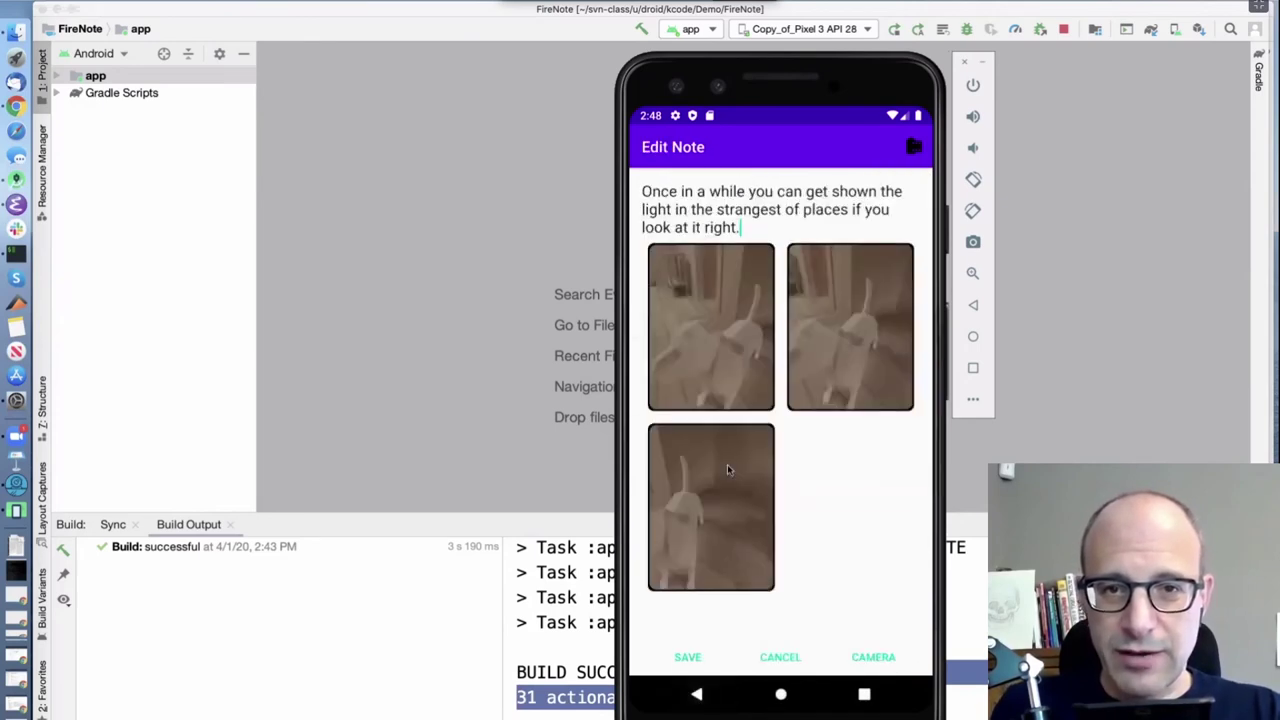
pyautogui.click(698, 694)
pyautogui.click(914, 146)
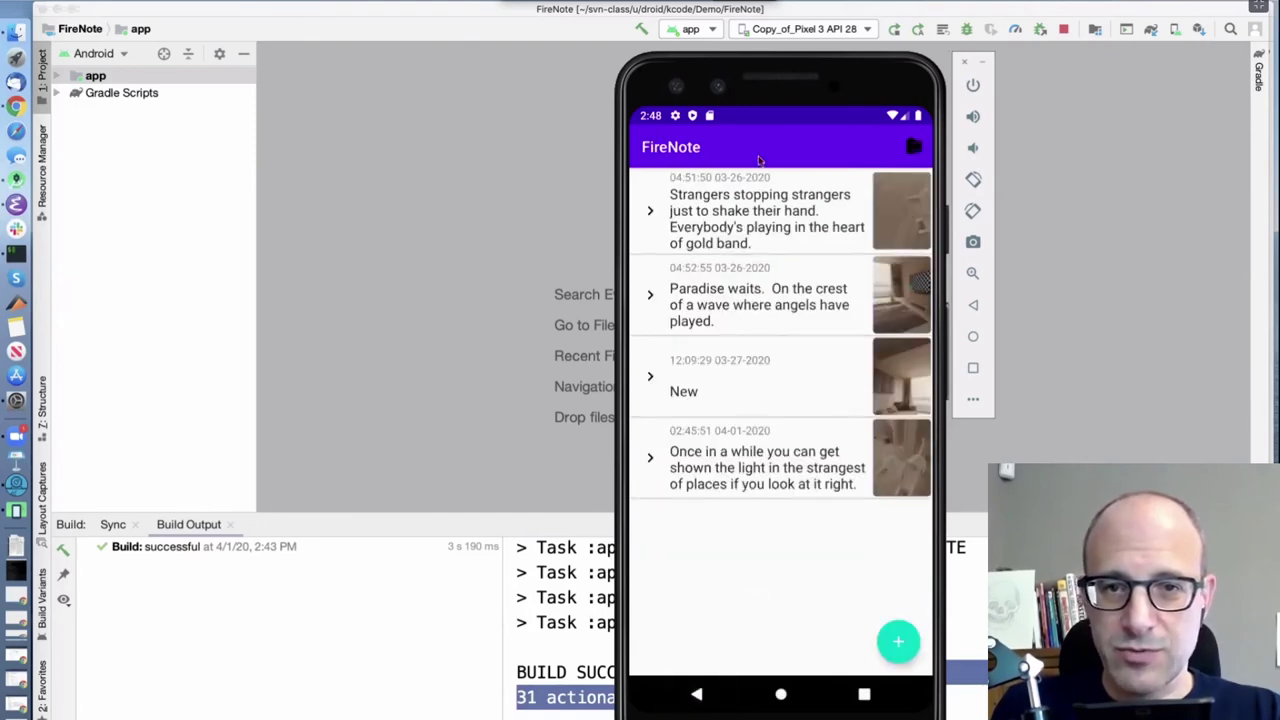
pyautogui.click(697, 694)
pyautogui.click(651, 378)
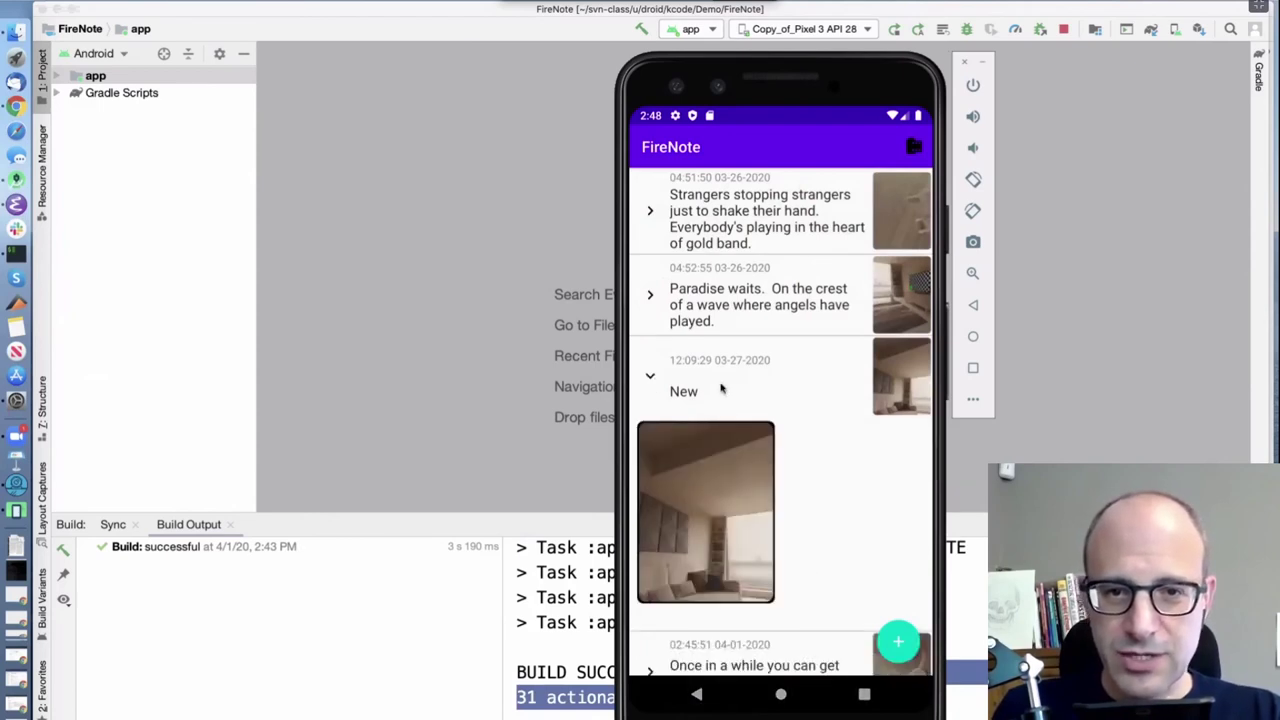
pyautogui.click(684, 393)
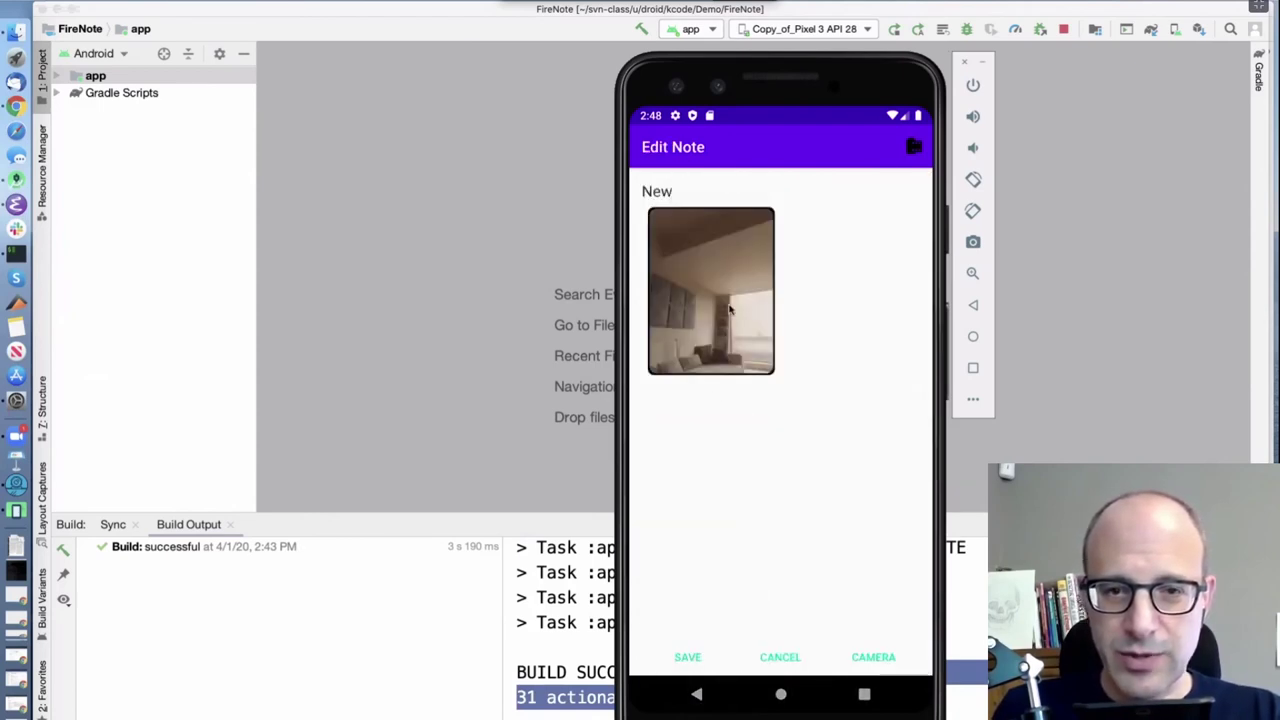
# Save the 'New' note without its photo, collapse it, and expand 'Paradise waits'
pyautogui.click(687, 659)
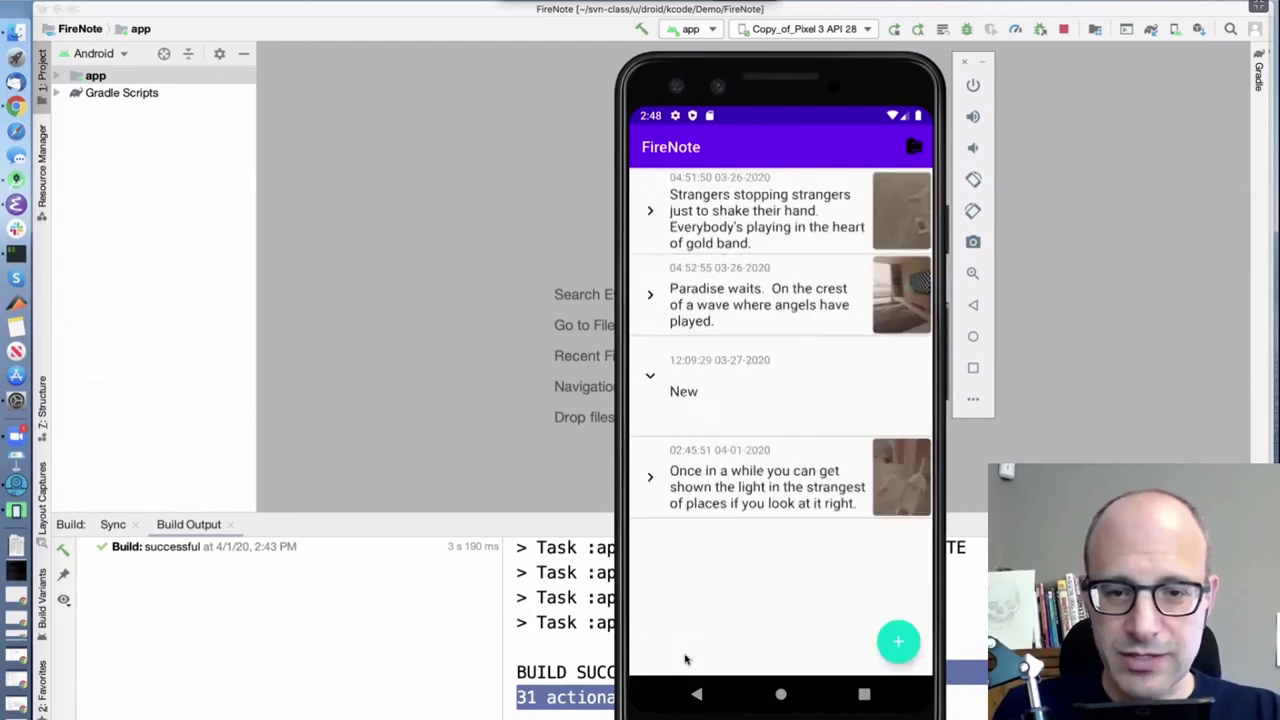
pyautogui.click(649, 378)
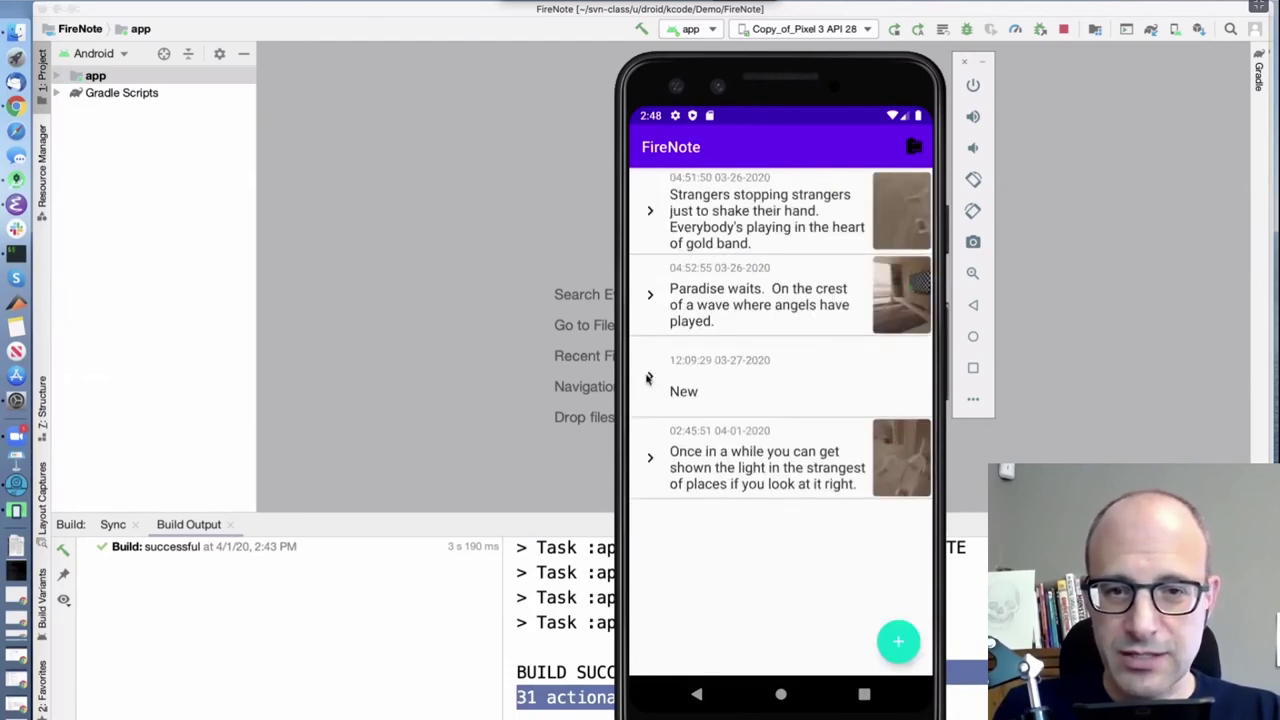
pyautogui.click(650, 296)
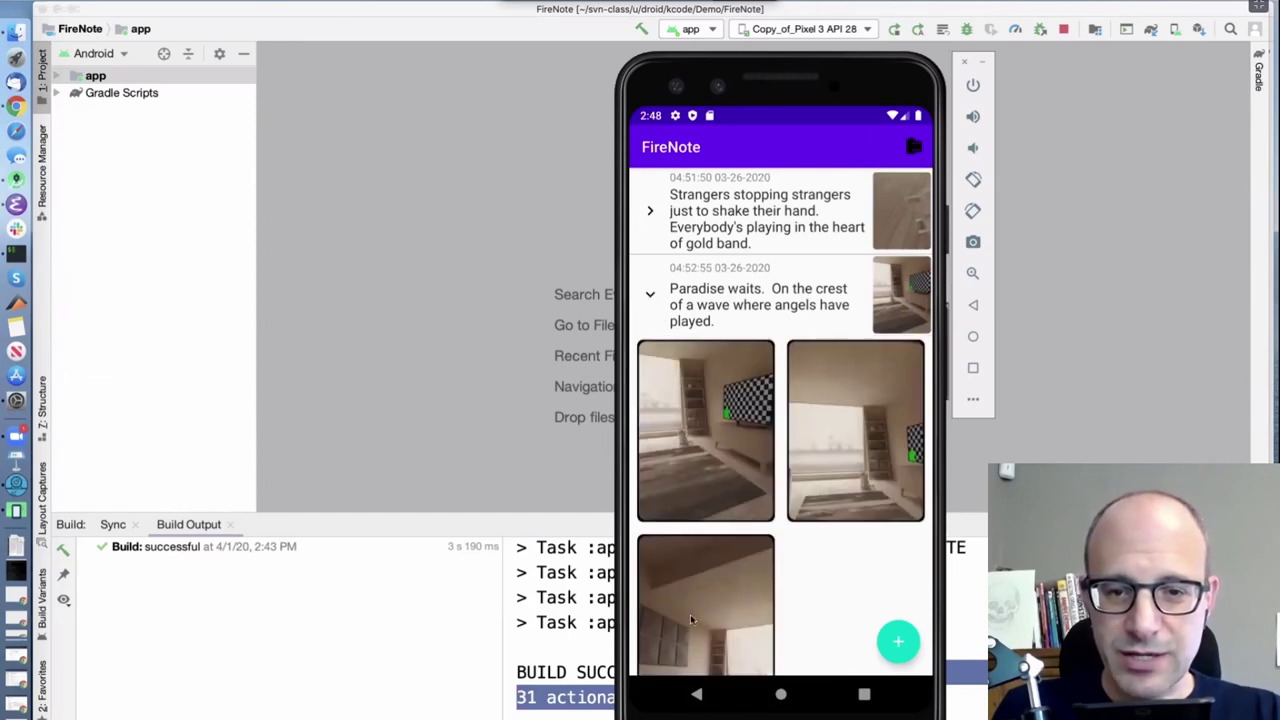
# Check the remaining photos in Image Roll and return to the note list
pyautogui.click(918, 147)
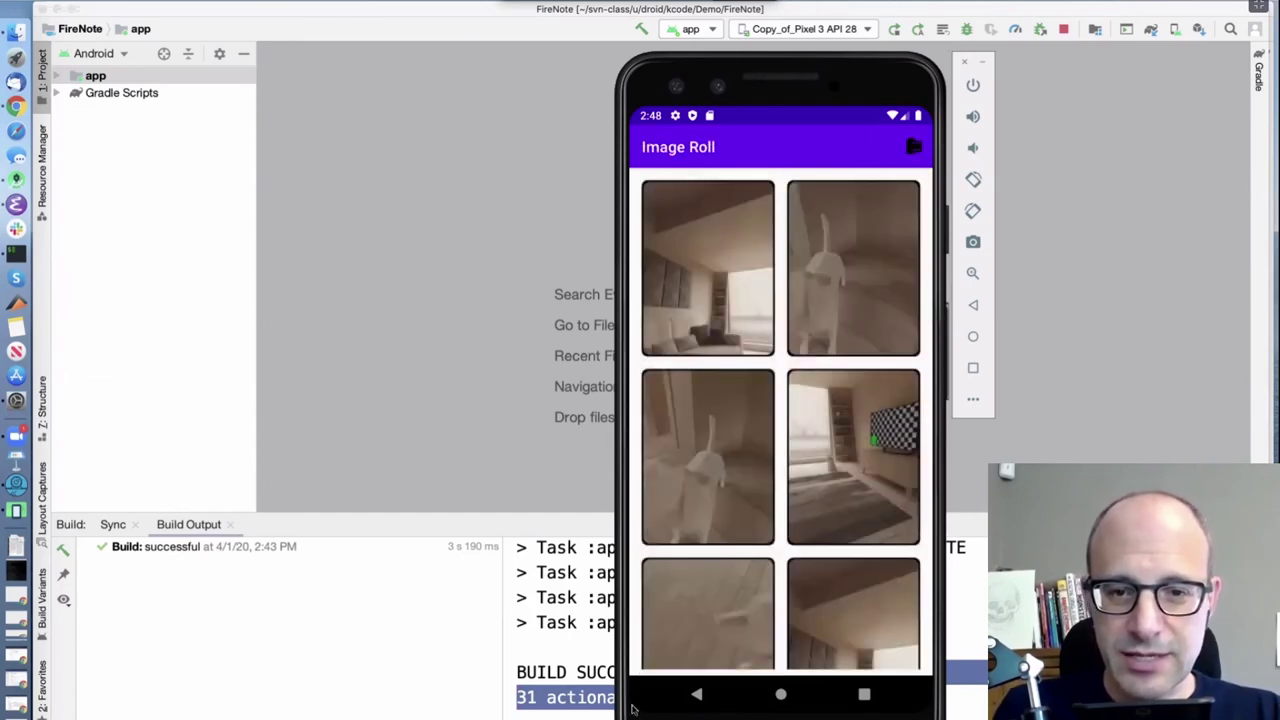
pyautogui.click(696, 697)
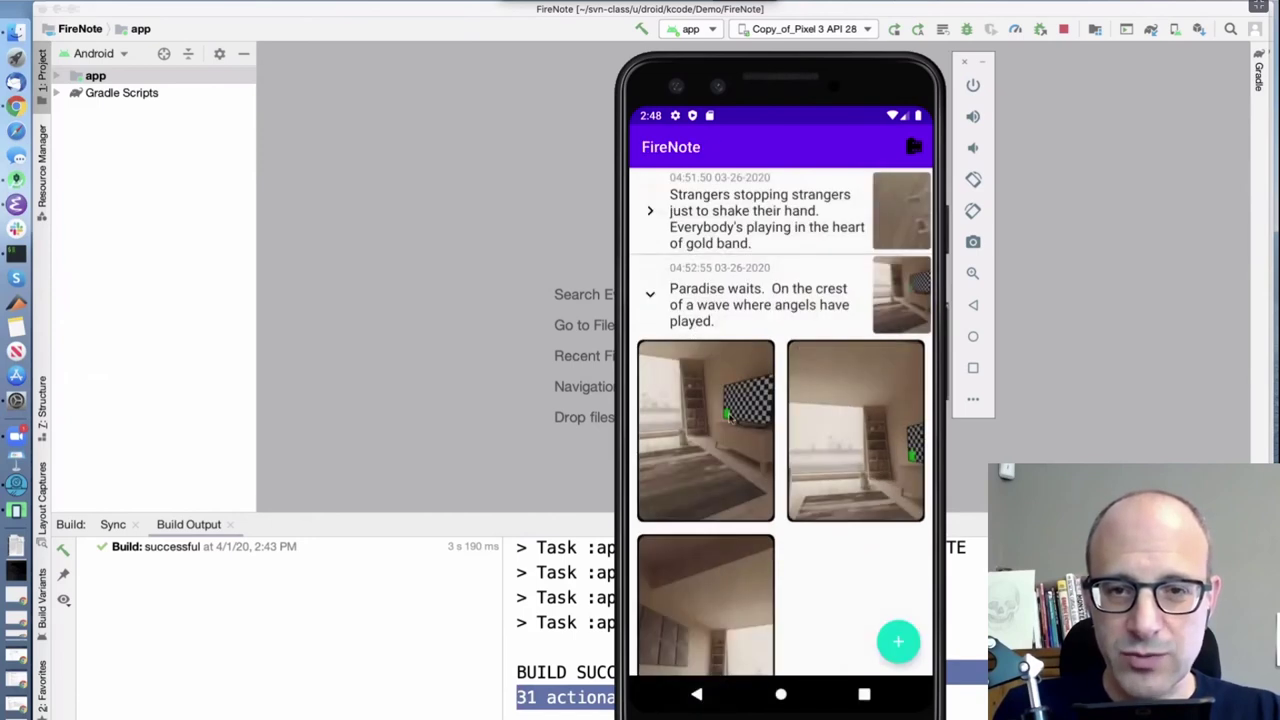
pyautogui.moveTo(806, 552); pyautogui.dragTo(803, 354)
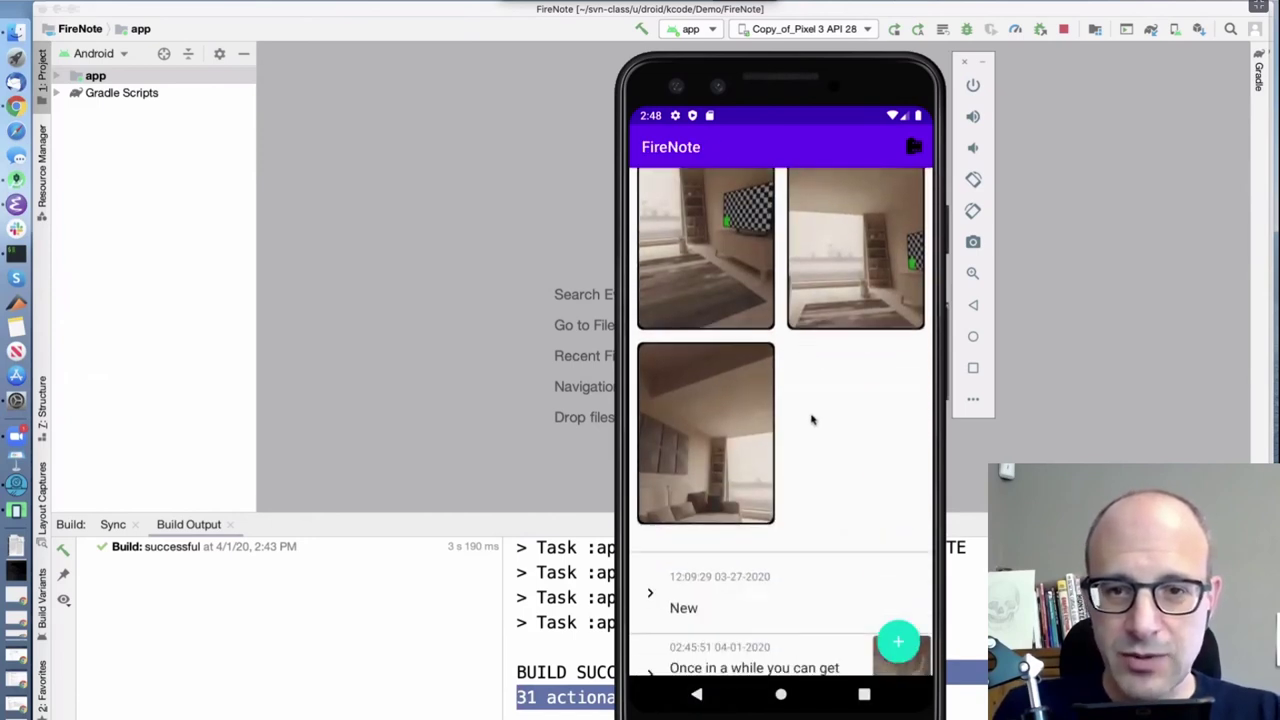
pyautogui.moveTo(811, 420); pyautogui.dragTo(796, 484)
pyautogui.scroll(3, 800, 335)
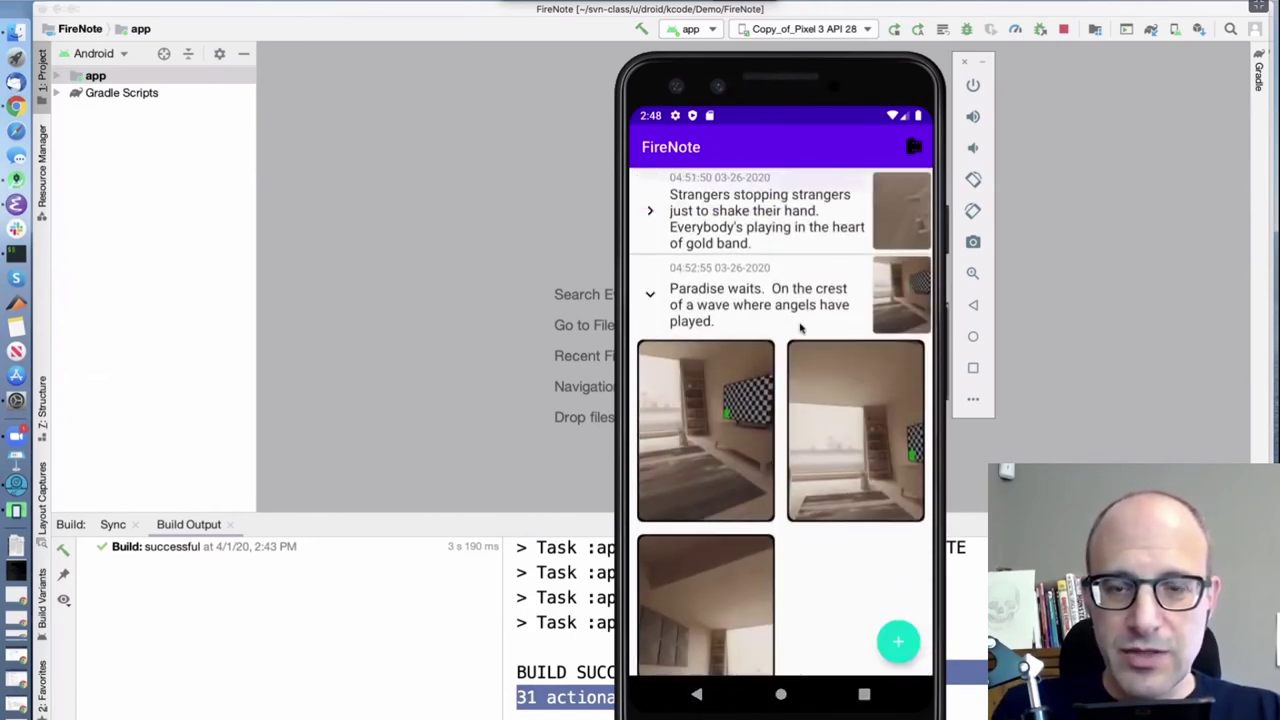